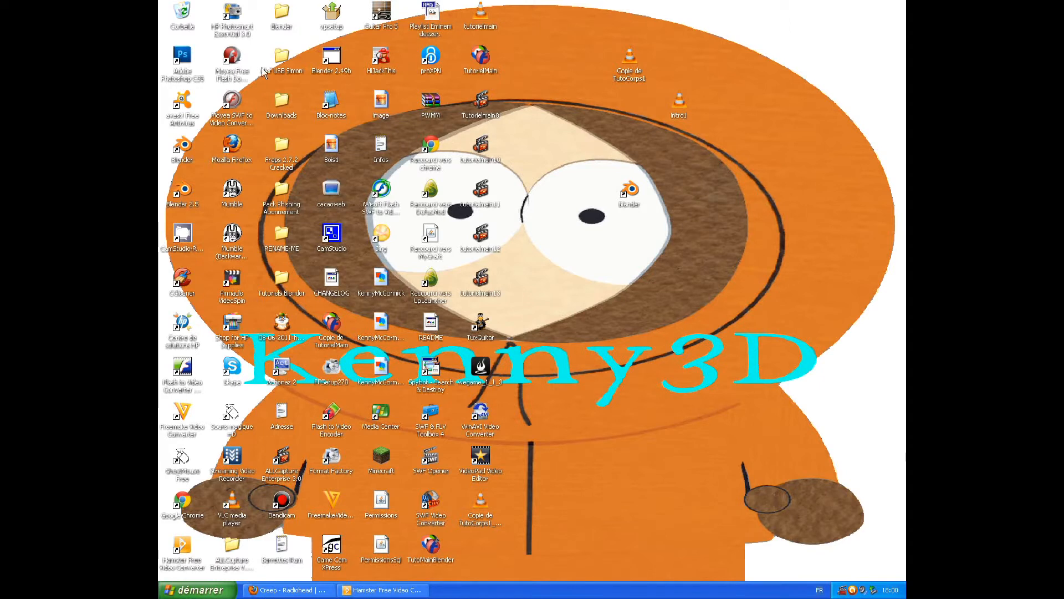
# Open the ICI Blender file from the Blender folder on the desktop and close the folder window.
pyautogui.doubleClick(282, 12)
pyautogui.scroll(-5, 628, 391)
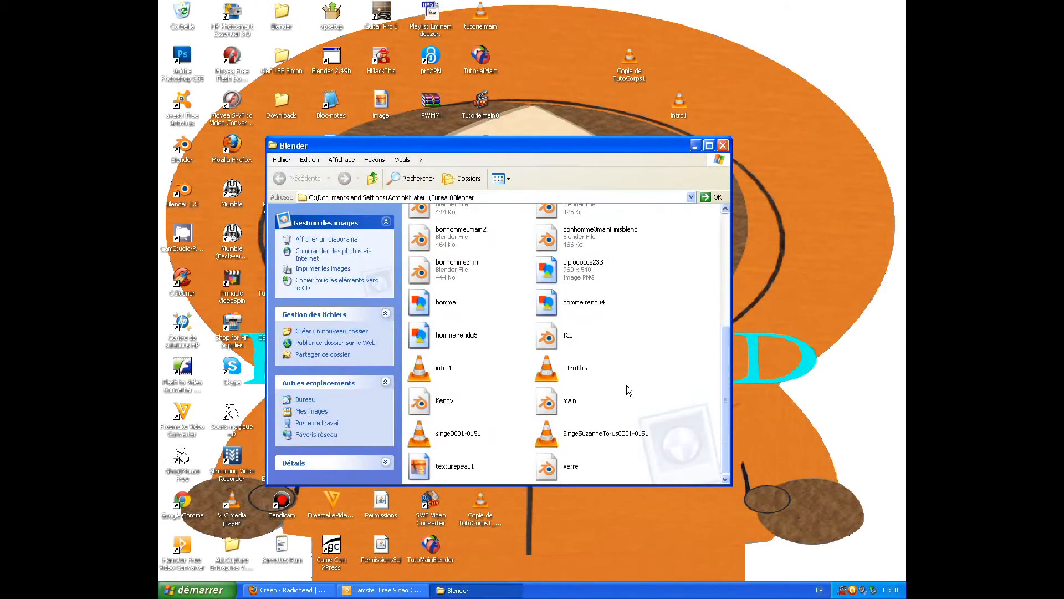
pyautogui.doubleClick(576, 335)
pyautogui.click(724, 145)
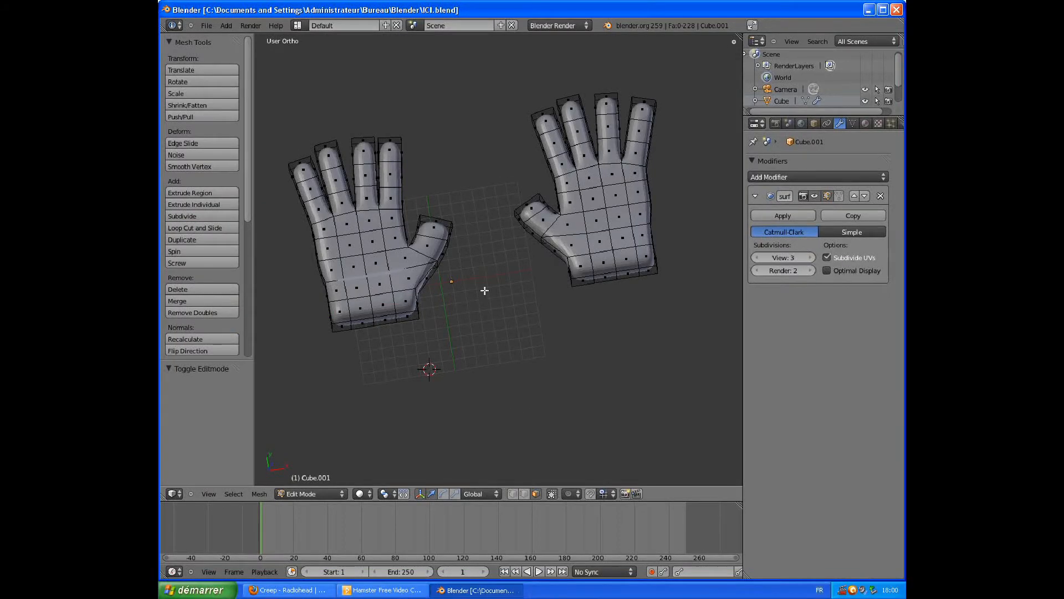
# Switch the hands mesh to Object Mode, view the body on the first layer, and return to the hands' layer.
pyautogui.moveTo(608, 255); pyautogui.dragTo(624, 190, button='middle')
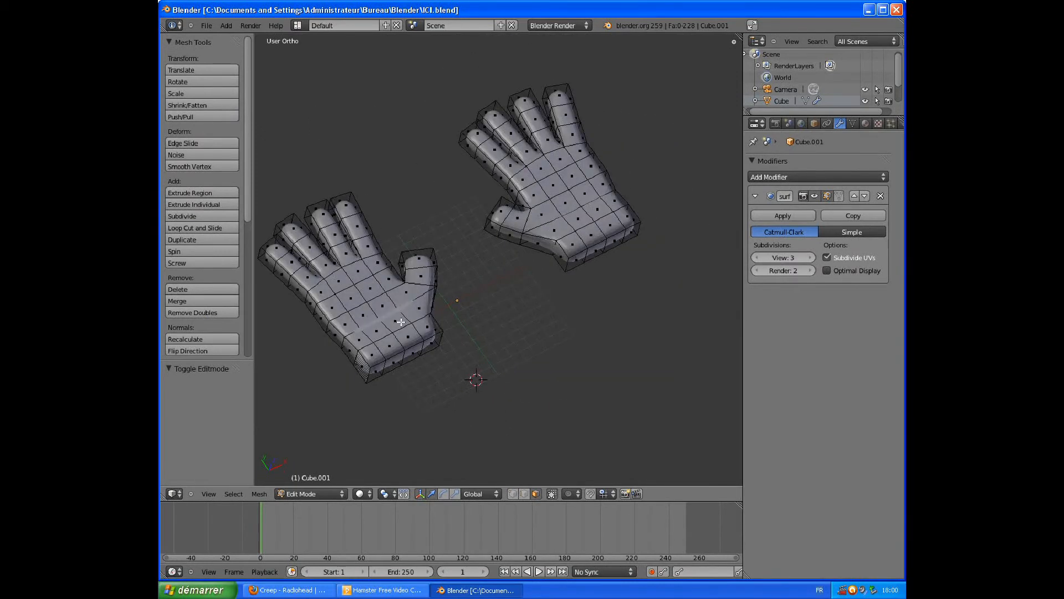
pyautogui.moveTo(401, 321); pyautogui.dragTo(417, 316, button='middle')
pyautogui.press('Tab')
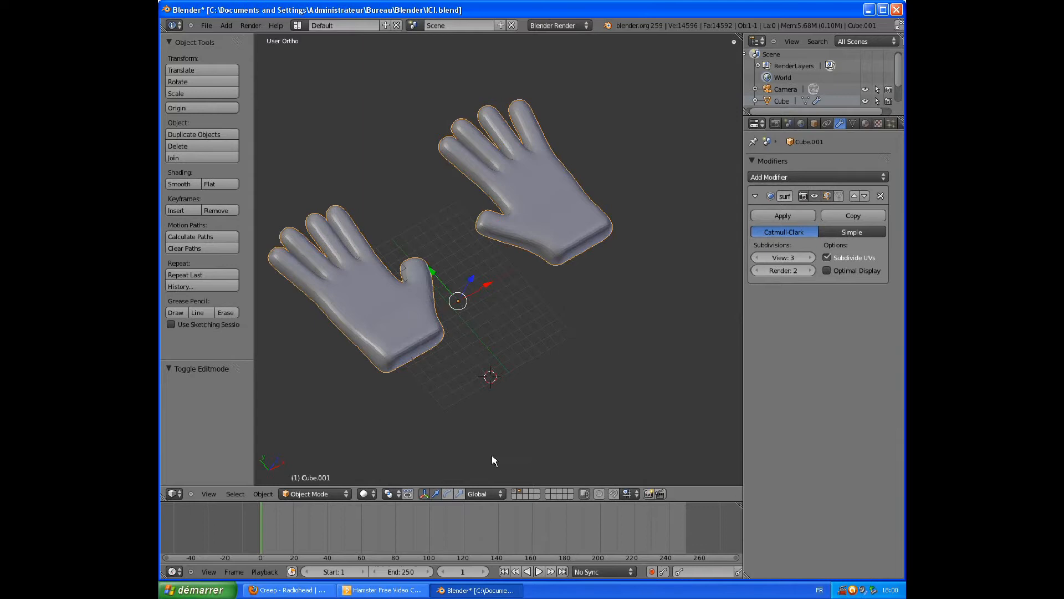
pyautogui.click(516, 492)
pyautogui.moveTo(468, 356)
pyautogui.mouseDown(button='middle')
pyautogui.moveTo(497, 309)
pyautogui.moveTo(453, 347)
pyautogui.moveTo(386, 288)
pyautogui.moveTo(435, 430)
pyautogui.moveTo(640, 410)
pyautogui.moveTo(624, 376)
pyautogui.moveTo(563, 349)
pyautogui.moveTo(473, 336)
pyautogui.moveTo(441, 375)
pyautogui.moveTo(538, 379)
pyautogui.moveTo(581, 334)
pyautogui.moveTo(476, 321)
pyautogui.moveTo(577, 381)
pyautogui.moveTo(567, 438)
pyautogui.moveTo(533, 202)
pyautogui.moveTo(483, 358)
pyautogui.moveTo(488, 271)
pyautogui.moveTo(517, 310)
pyautogui.moveTo(420, 387)
pyautogui.moveTo(398, 229)
pyautogui.moveTo(457, 341)
pyautogui.moveTo(469, 329)
pyautogui.moveTo(460, 344)
pyautogui.mouseUp(button='middle')
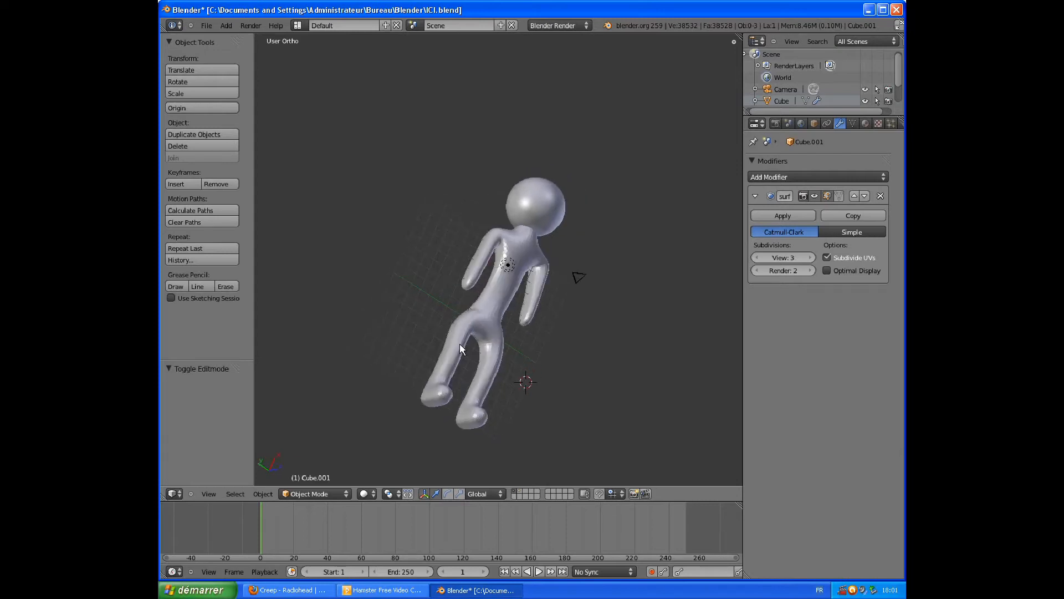
pyautogui.click(520, 490)
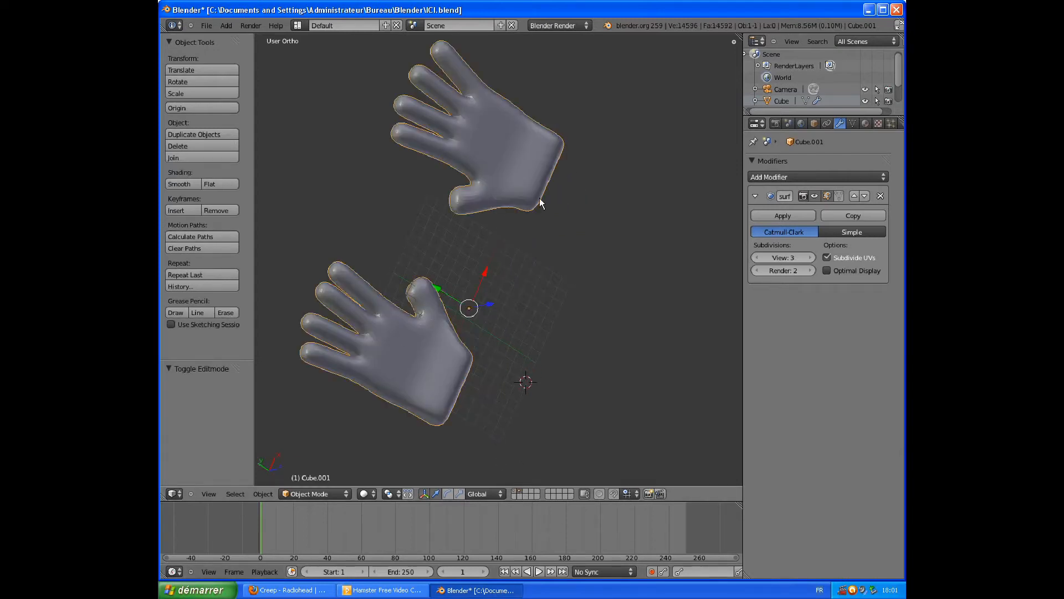
# Move the hands object to the first layer and display that layer with the body.
pyautogui.press('a')
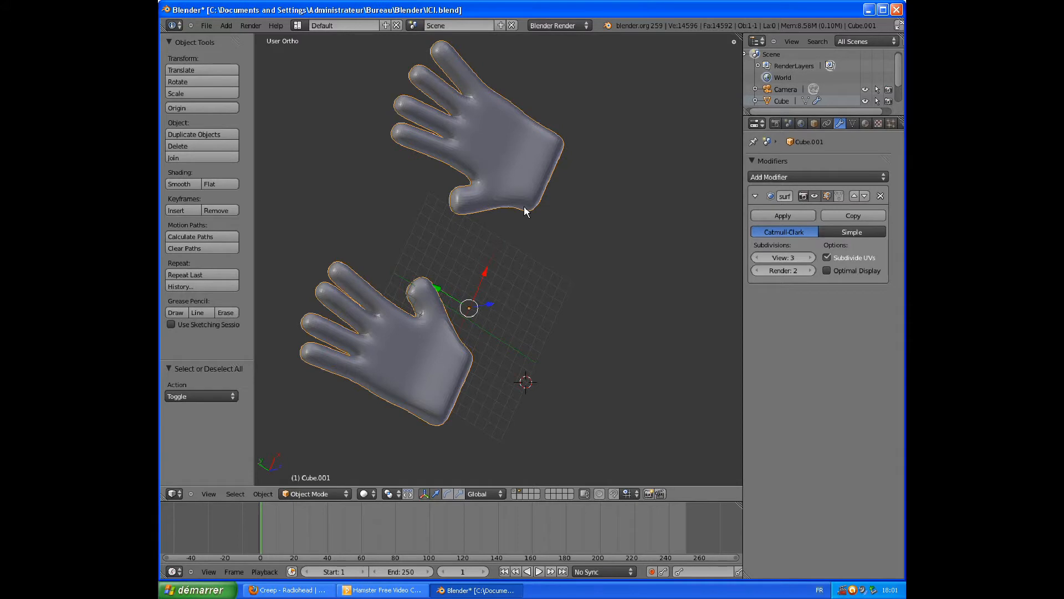
pyautogui.press('m')
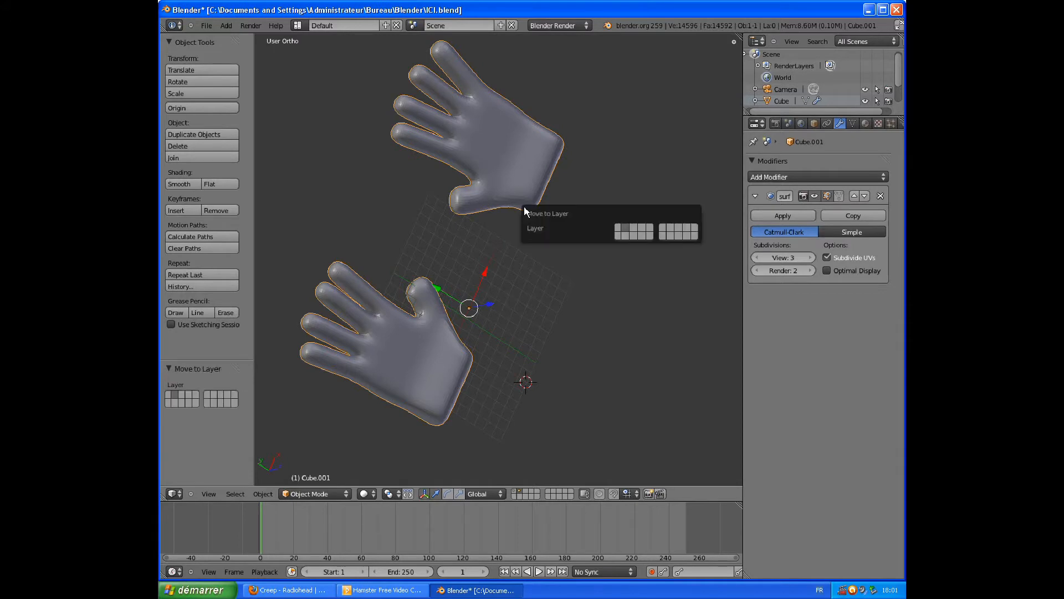
pyautogui.click(619, 226)
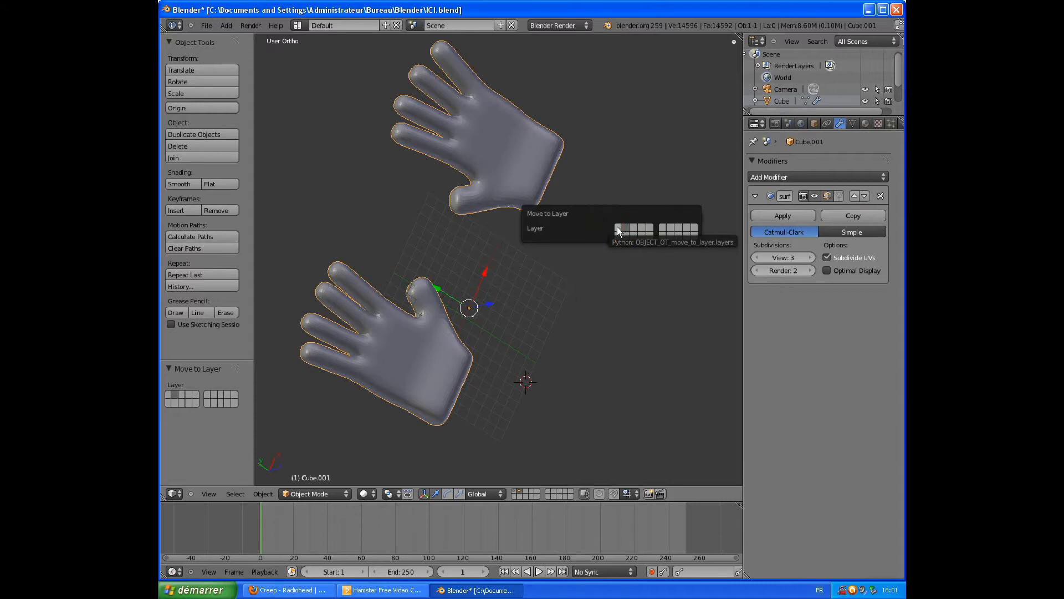
pyautogui.press('m')
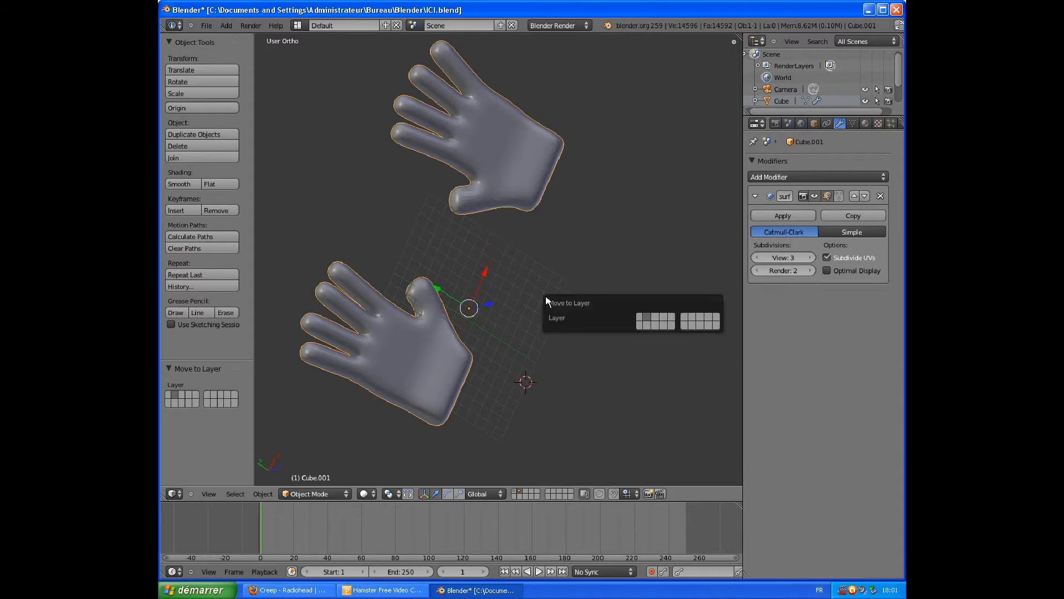
pyautogui.click(640, 317)
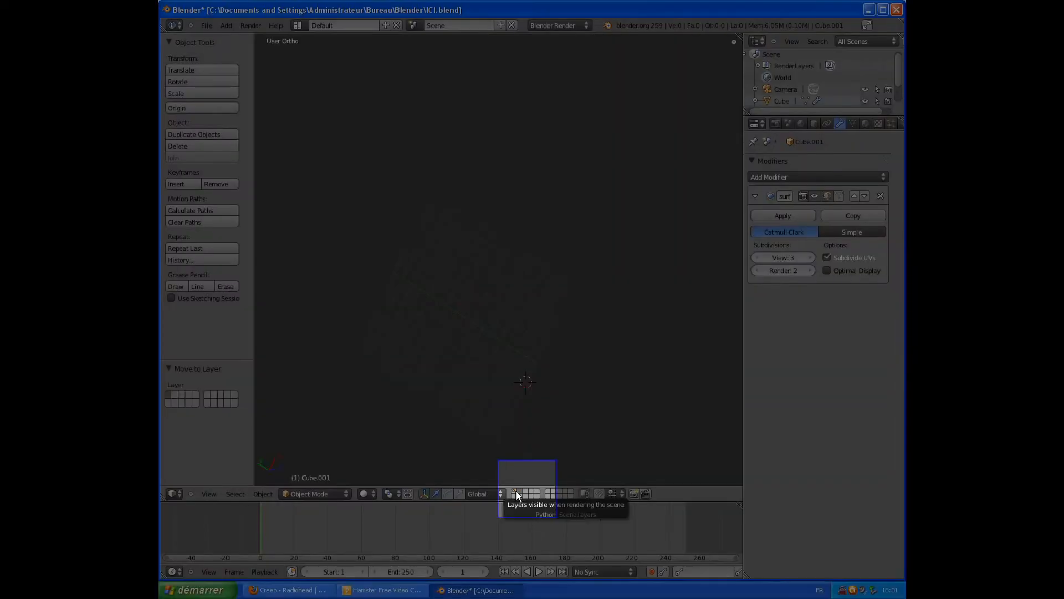
pyautogui.click(516, 493)
# Scale both hands uniformly by a factor of about -0.112 to suit the body's size.
pyautogui.moveTo(497, 309); pyautogui.dragTo(475, 283, button='middle')
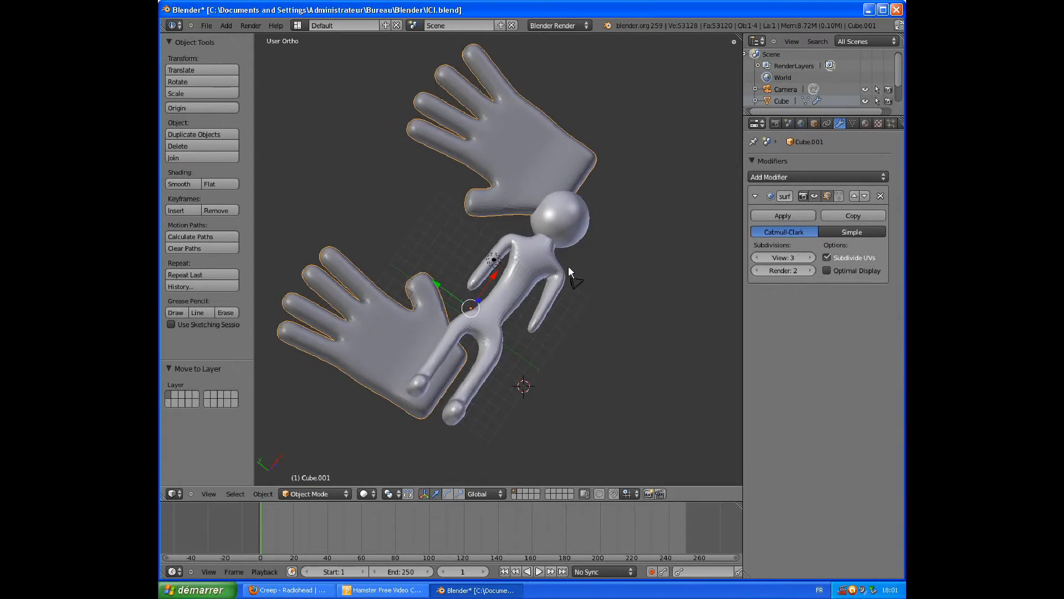
pyautogui.press('s')
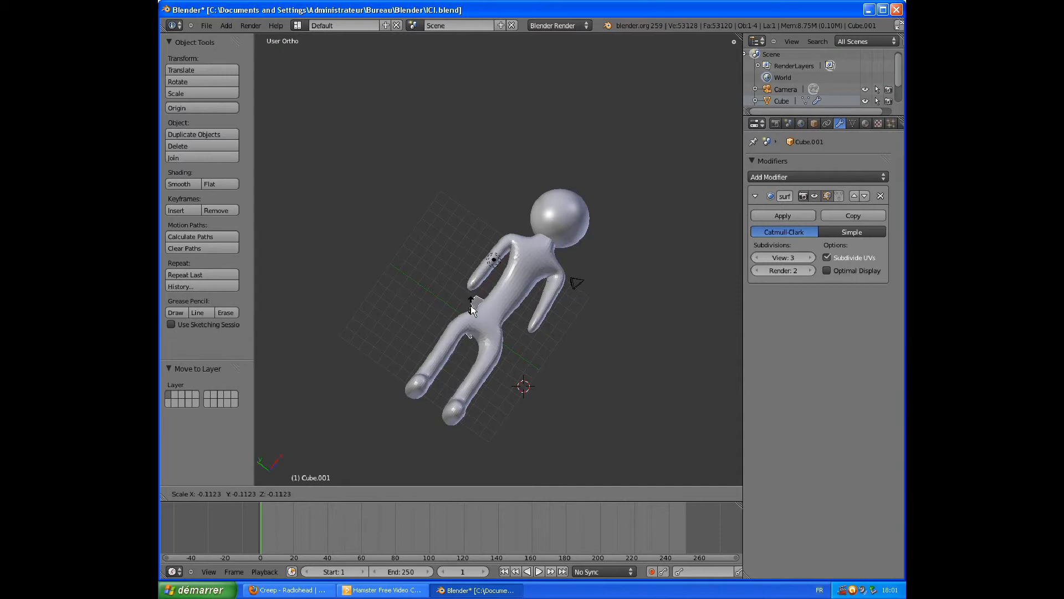
pyautogui.click(472, 308)
# Move the hands about 5.56 units along Y beside the body and scale them by about 1.088.
pyautogui.press('g')
pyautogui.press('y')
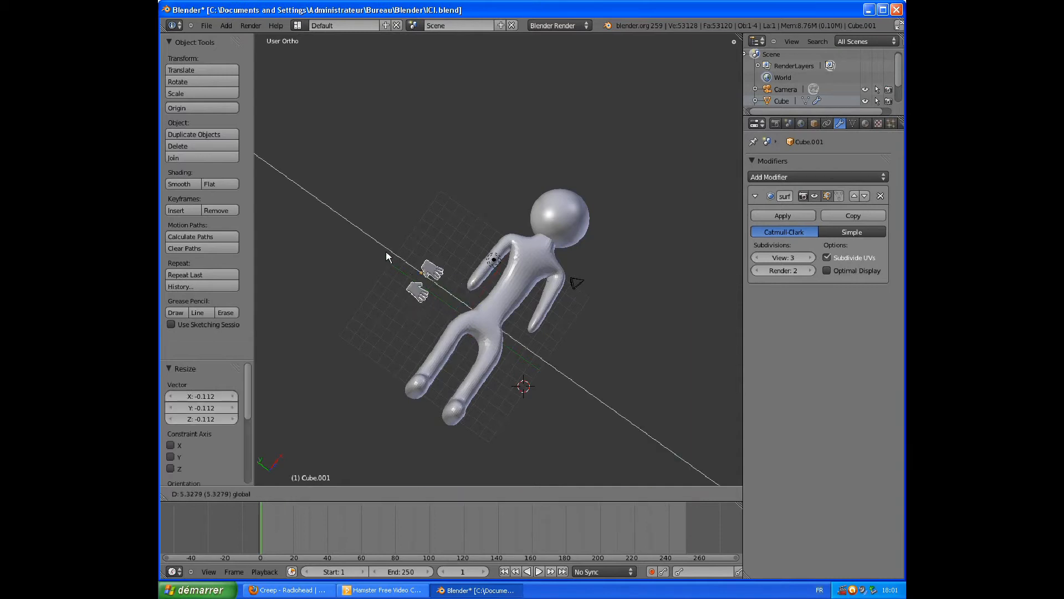
pyautogui.click(391, 252)
pyautogui.press('s')
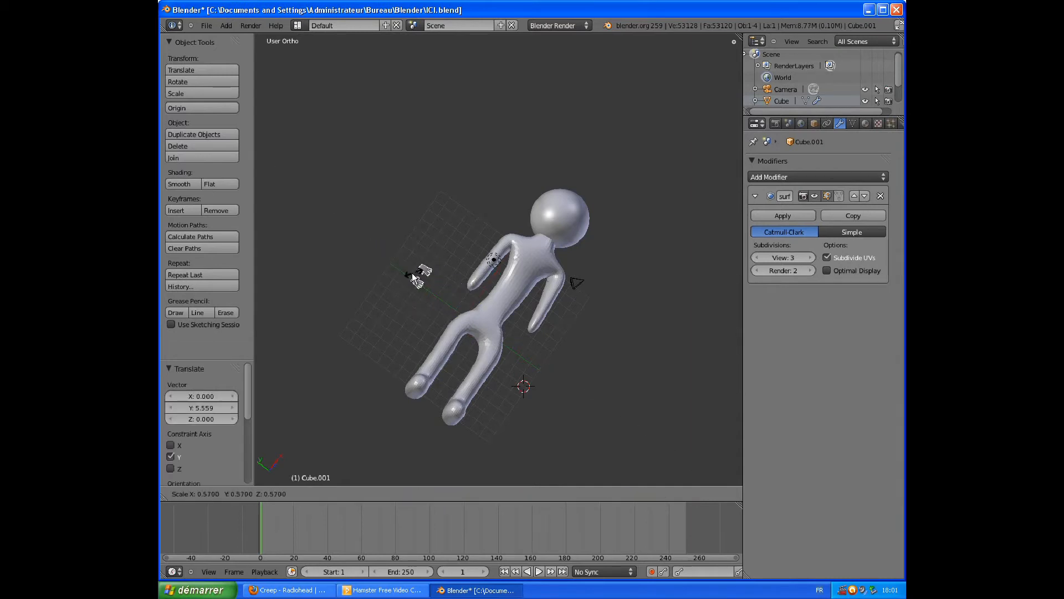
pyautogui.click(408, 271)
pyautogui.moveTo(483, 292); pyautogui.dragTo(447, 283, button='middle')
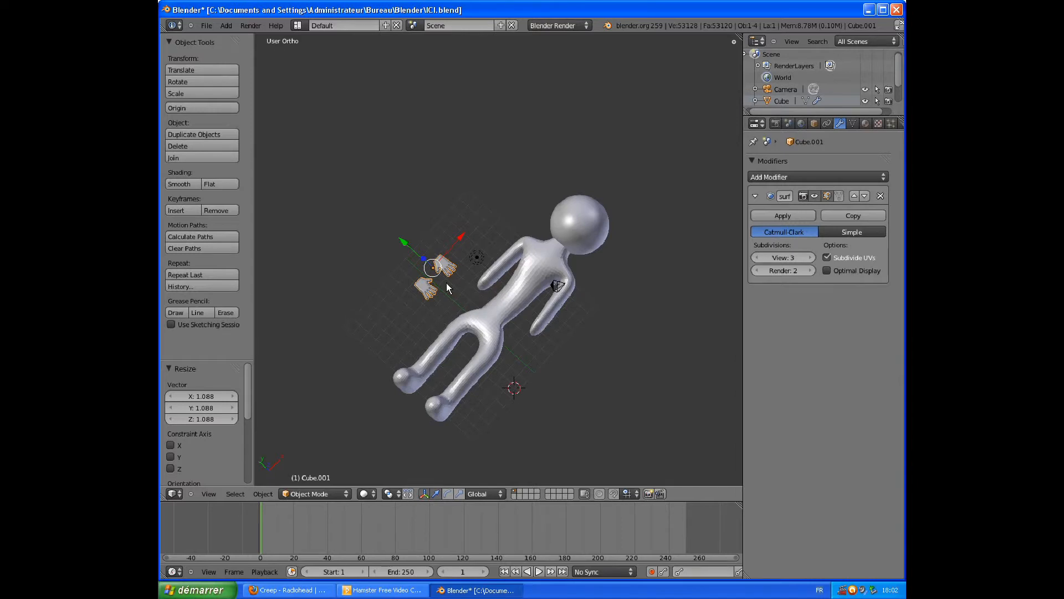
pyautogui.click(454, 268)
pyautogui.moveTo(454, 269); pyautogui.dragTo(424, 289, button='middle')
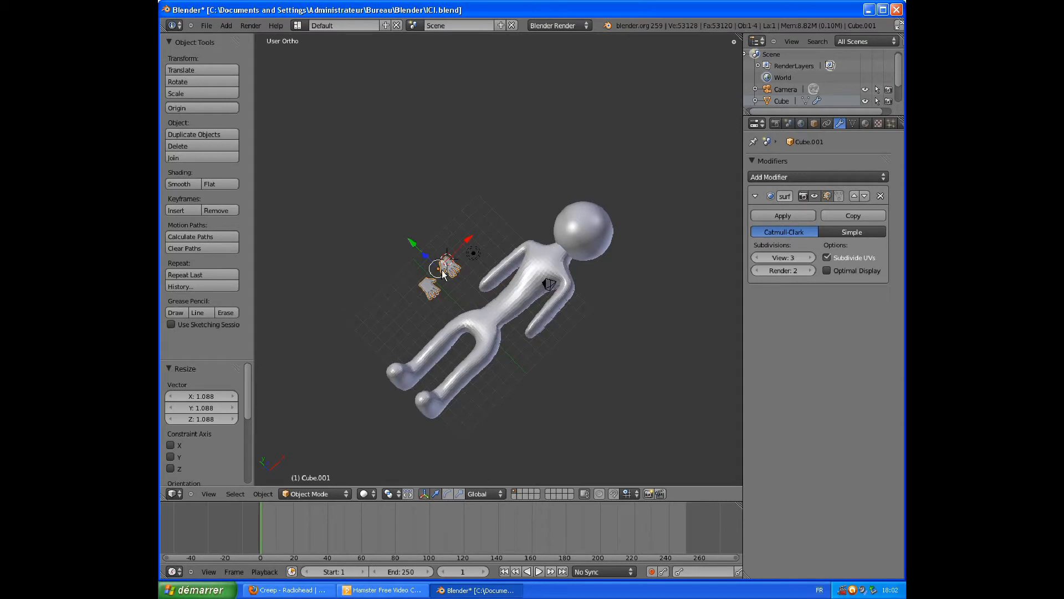
pyautogui.click(454, 242)
pyautogui.press('a')
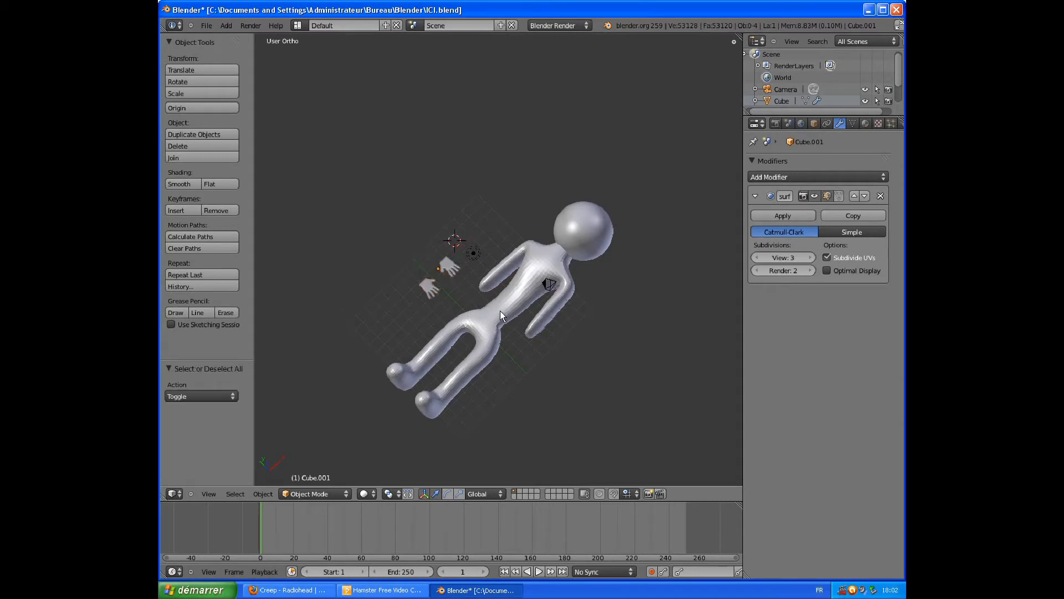
# Enter Edit Mode on the hands object and box-select all faces of one hand.
pyautogui.rightClick(449, 270)
pyautogui.scroll(2, 379, 282)
pyautogui.scroll(2, 380, 282)
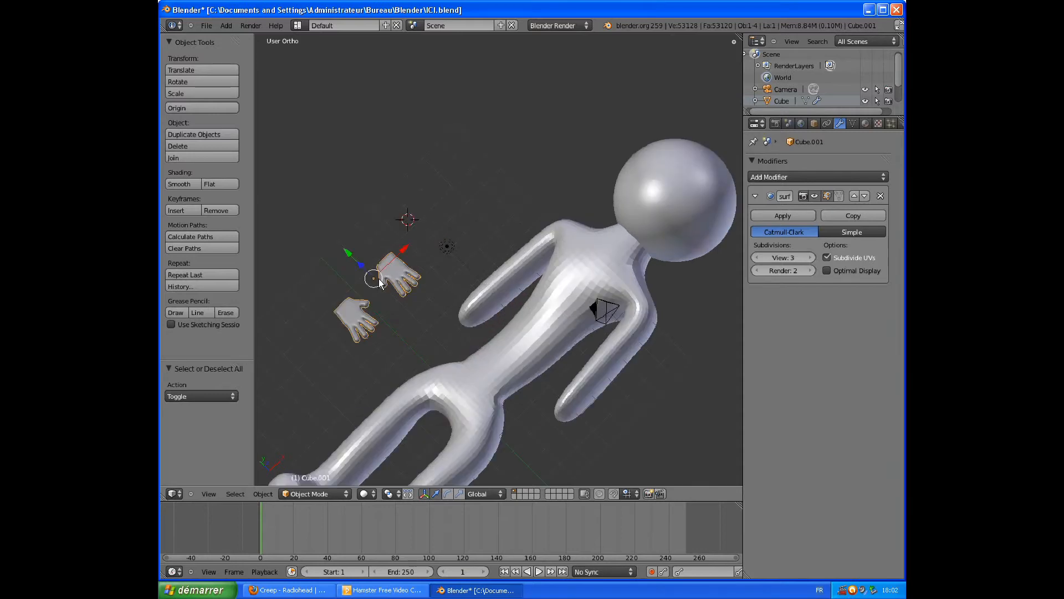
pyautogui.press('Tab')
pyautogui.press('b')
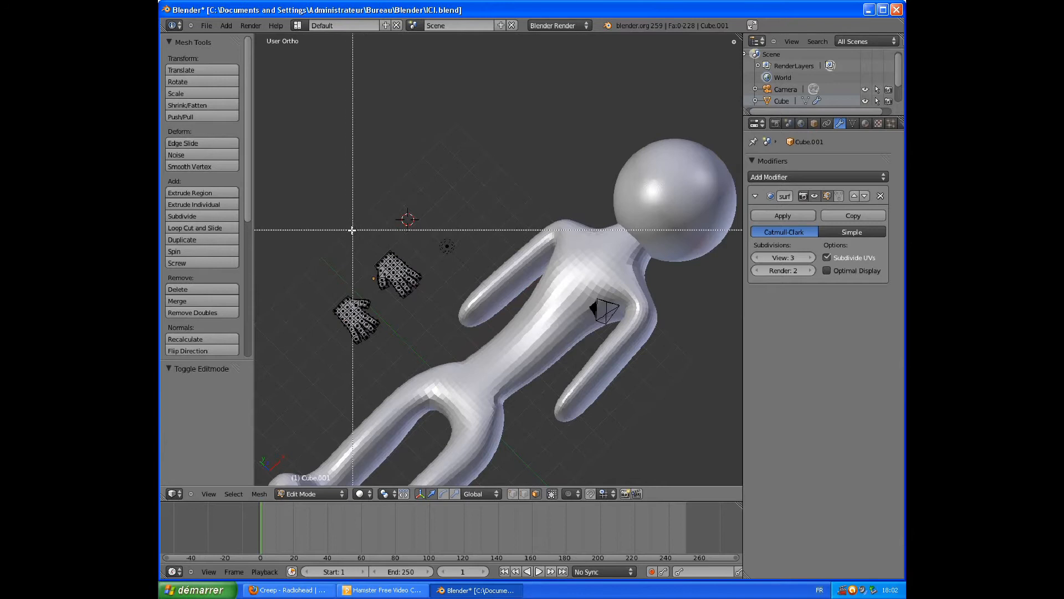
pyautogui.moveTo(355, 245); pyautogui.dragTo(436, 291)
pyautogui.moveTo(435, 291); pyautogui.dragTo(291, 262, button='middle')
pyautogui.moveTo(562, 357); pyautogui.dragTo(601, 261, button='middle')
pyautogui.press('b')
pyautogui.moveTo(588, 260); pyautogui.dragTo(678, 328)
# Move the selected hand along Y by about -2.636 and then -7.98 units to the far arm's end.
pyautogui.moveTo(678, 310); pyautogui.dragTo(676, 277, button='middle')
pyautogui.moveTo(682, 213); pyautogui.dragTo(631, 267)
pyautogui.moveTo(632, 266); pyautogui.dragTo(569, 353, button='middle')
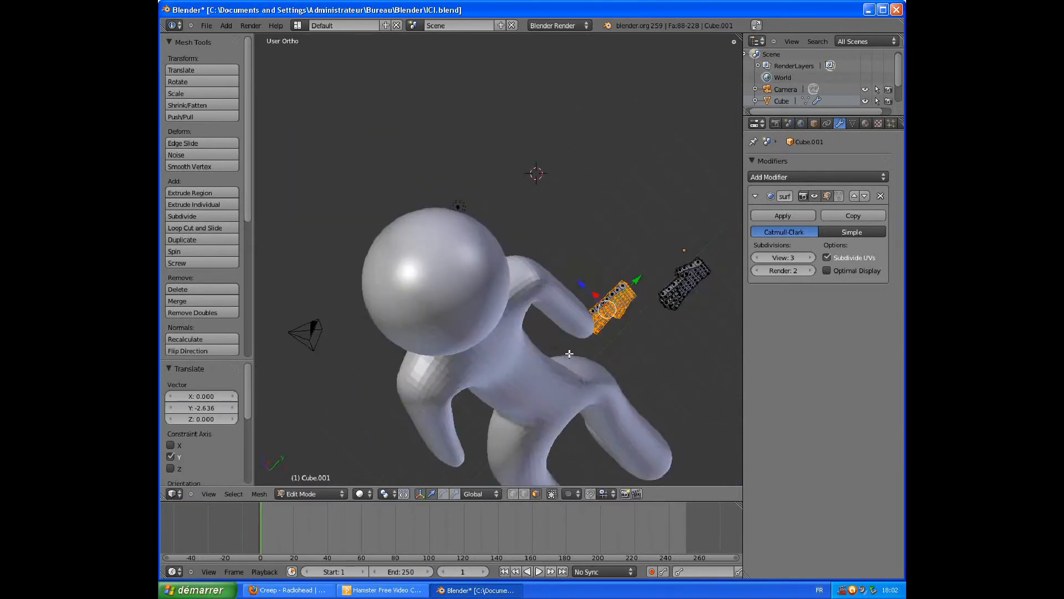
pyautogui.press('KP_7')
pyautogui.moveTo(399, 181); pyautogui.dragTo(399, 409)
pyautogui.scroll(-2, 437, 442)
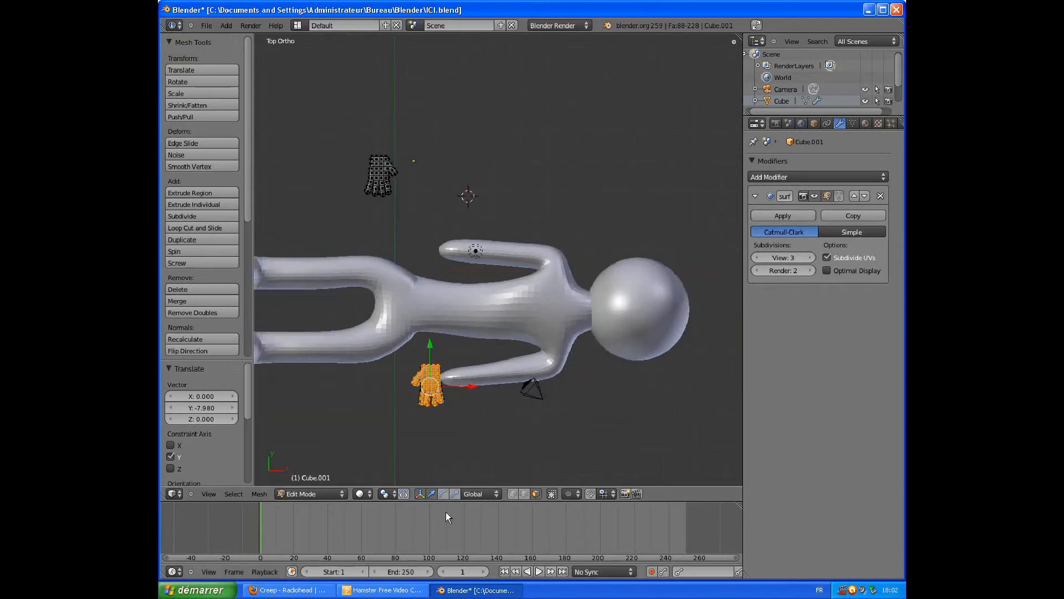
# Rotate the selected hand to line up with the arm, including 80° about X and a further free rotation of 10°.
pyautogui.click(443, 493)
pyautogui.moveTo(471, 352); pyautogui.dragTo(448, 419)
pyautogui.moveTo(448, 419)
pyautogui.mouseDown(button='middle')
pyautogui.moveTo(390, 309)
pyautogui.moveTo(477, 351)
pyautogui.moveTo(560, 421)
pyautogui.moveTo(455, 438)
pyautogui.moveTo(433, 421)
pyautogui.mouseUp(button='middle')
pyautogui.moveTo(502, 400); pyautogui.dragTo(501, 429)
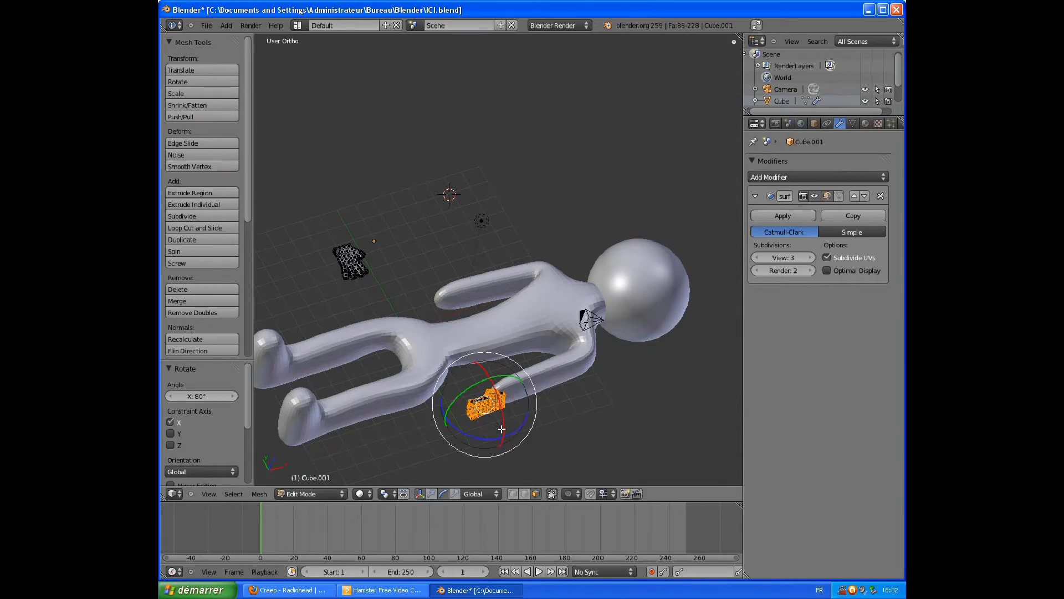
pyautogui.moveTo(509, 424); pyautogui.dragTo(598, 414, button='middle')
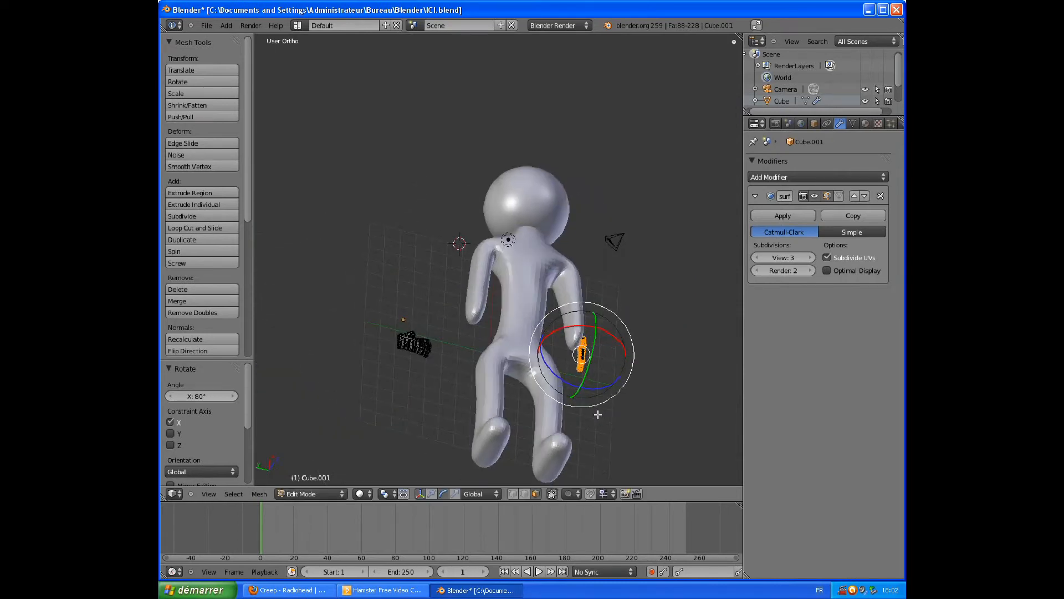
pyautogui.moveTo(630, 330); pyautogui.dragTo(633, 338)
pyautogui.moveTo(633, 338); pyautogui.dragTo(549, 353, button='middle')
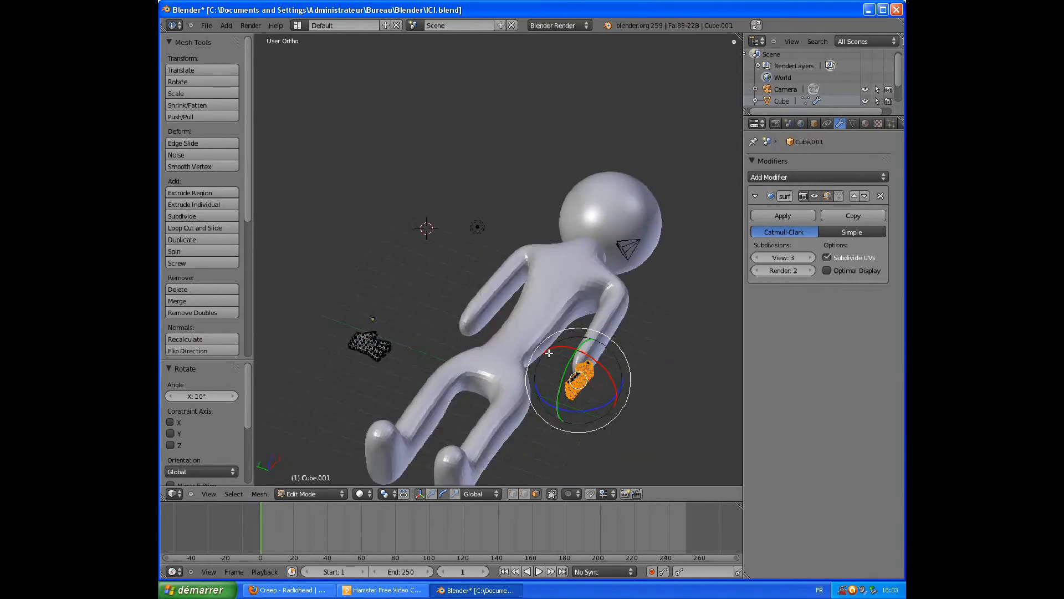
# Move the selected hand about 0.475 units along Y onto the arm's end and scale it uniformly by about 1.326.
pyautogui.click(431, 494)
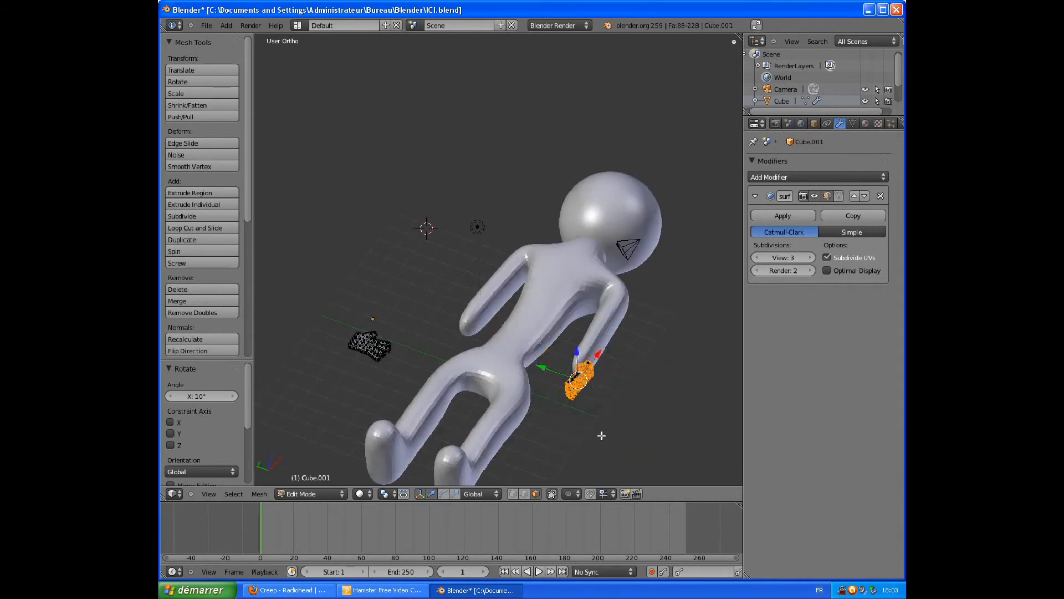
pyautogui.moveTo(562, 370); pyautogui.dragTo(545, 368)
pyautogui.moveTo(626, 367); pyautogui.dragTo(587, 333, button='middle')
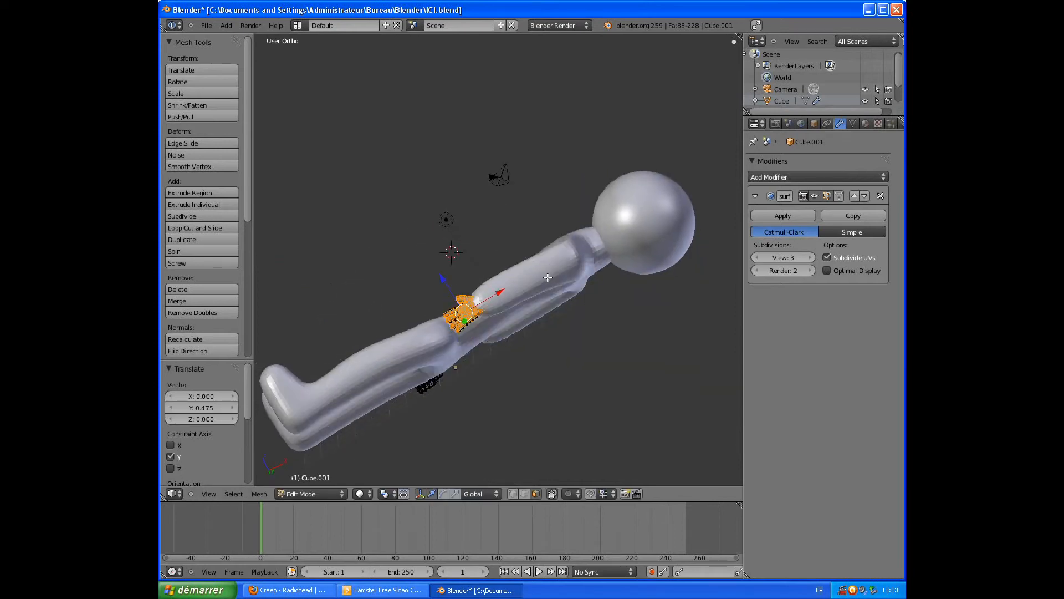
pyautogui.scroll(6, 574, 318)
pyautogui.scroll(-5, 546, 400)
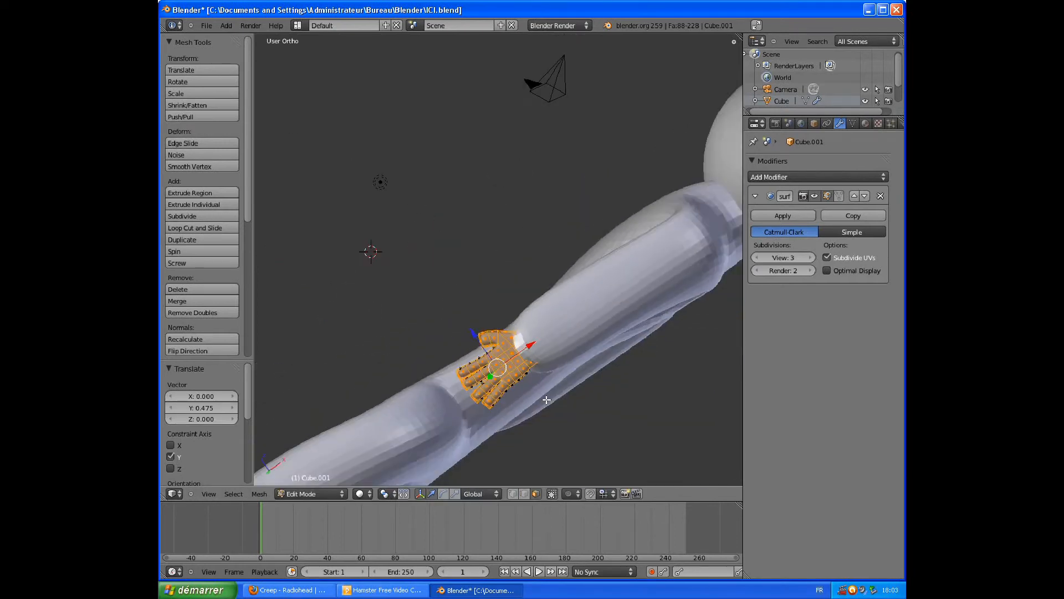
pyautogui.press('s')
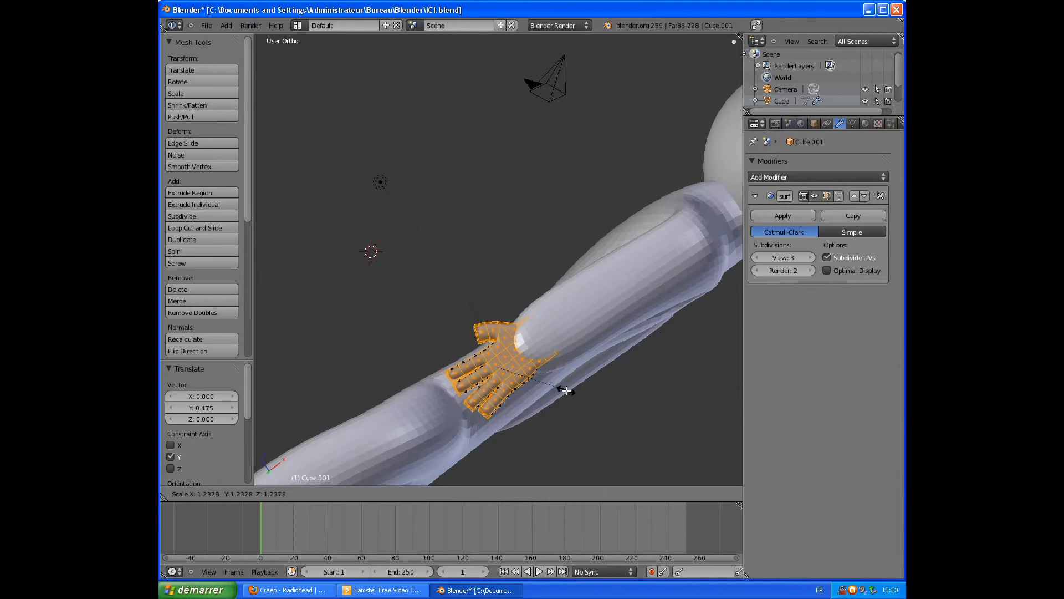
pyautogui.click(568, 388)
pyautogui.moveTo(569, 388); pyautogui.dragTo(699, 281, button='middle')
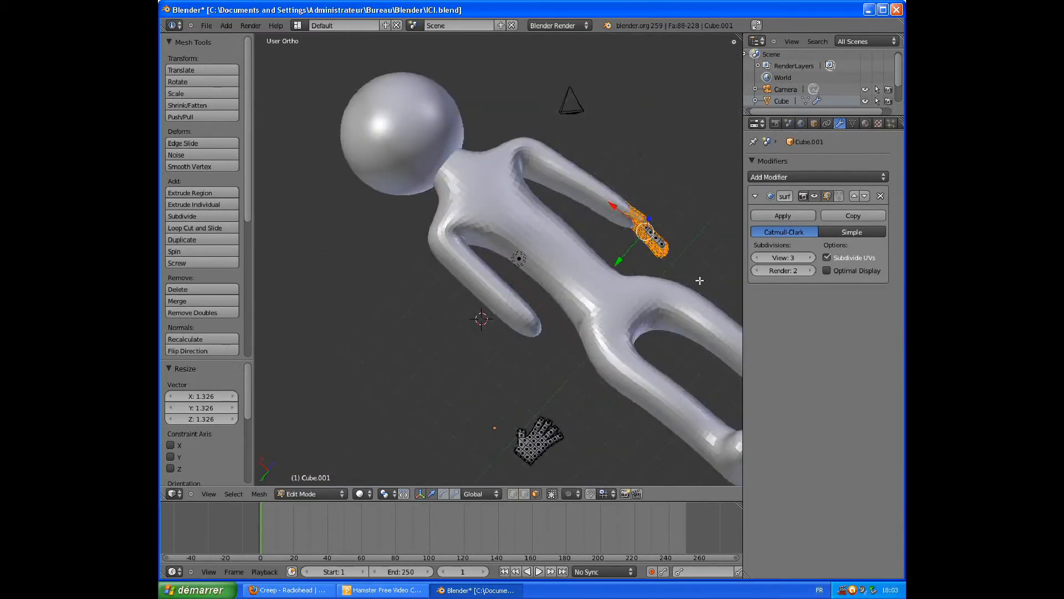
# Select three wrist faces of the attached hand and shift them along Y and about 0.096 units along X.
pyautogui.scroll(5, 654, 233)
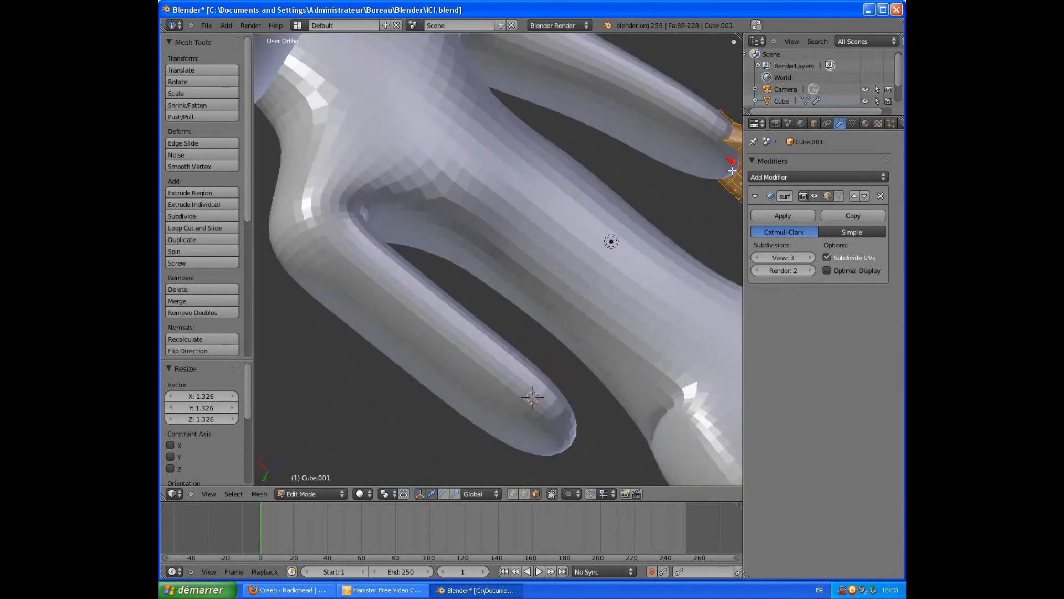
pyautogui.keyDown('shift'); pyautogui.moveTo(695, 165); pyautogui.dragTo(601, 224, button='middle'); pyautogui.keyUp('shift')
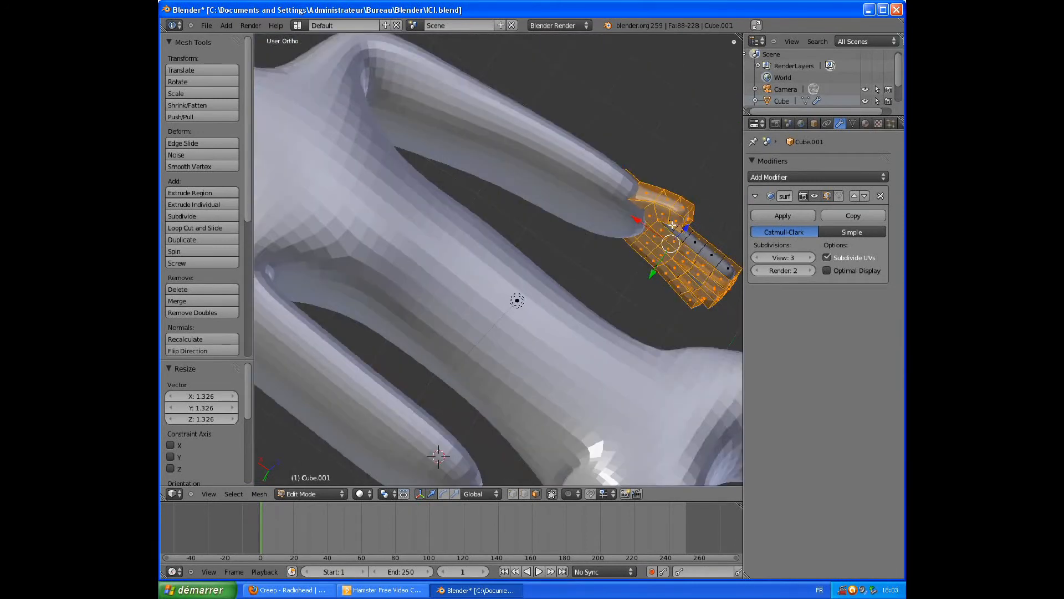
pyautogui.rightClick(643, 229)
pyautogui.keyDown('shift'); pyautogui.rightClick(634, 240); pyautogui.keyUp('shift')
pyautogui.keyDown('shift'); pyautogui.rightClick(629, 241); pyautogui.keyUp('shift')
pyautogui.moveTo(614, 258); pyautogui.dragTo(605, 262)
pyautogui.moveTo(608, 225); pyautogui.dragTo(596, 216)
# Select two faces on the thumb side of the wrist and move them about 0.153 units along X.
pyautogui.moveTo(679, 208); pyautogui.dragTo(504, 244, button='middle')
pyautogui.moveTo(622, 205); pyautogui.dragTo(644, 285, button='middle')
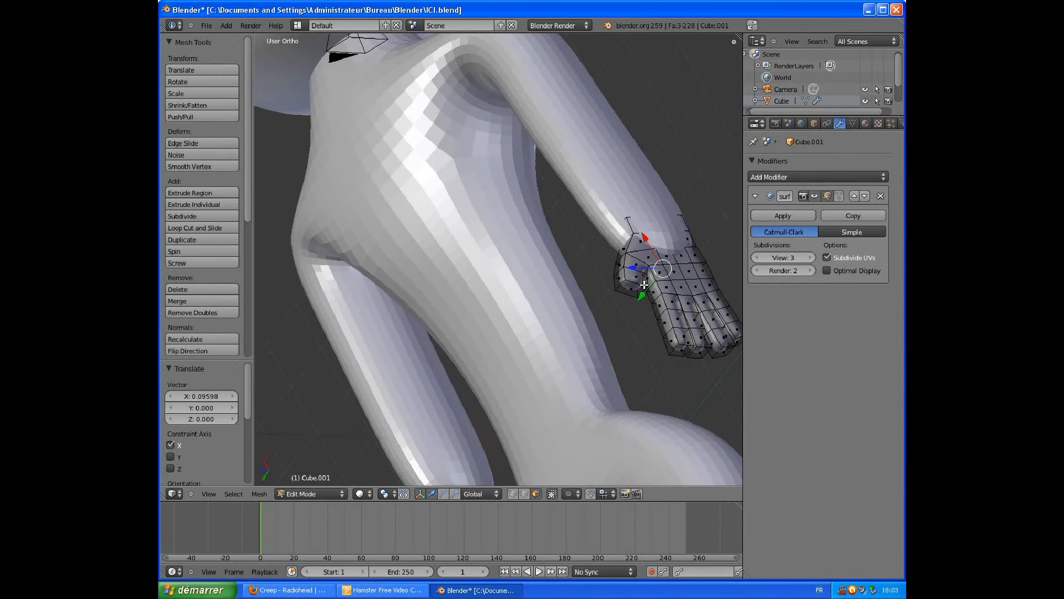
pyautogui.rightClick(656, 259)
pyautogui.keyDown('shift'); pyautogui.rightClick(671, 253); pyautogui.keyUp('shift')
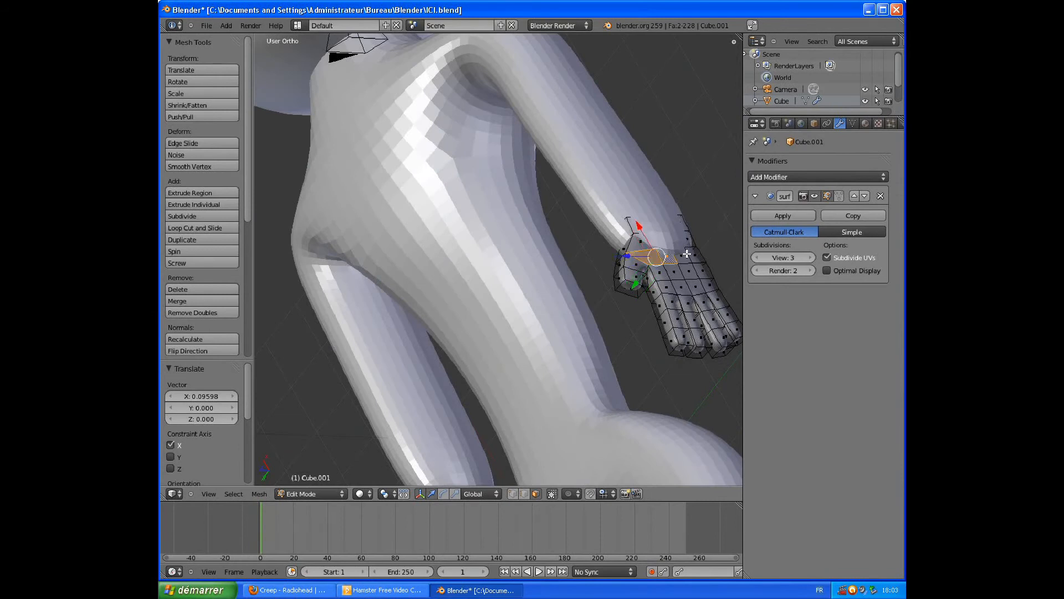
pyautogui.moveTo(664, 240); pyautogui.dragTo(660, 236)
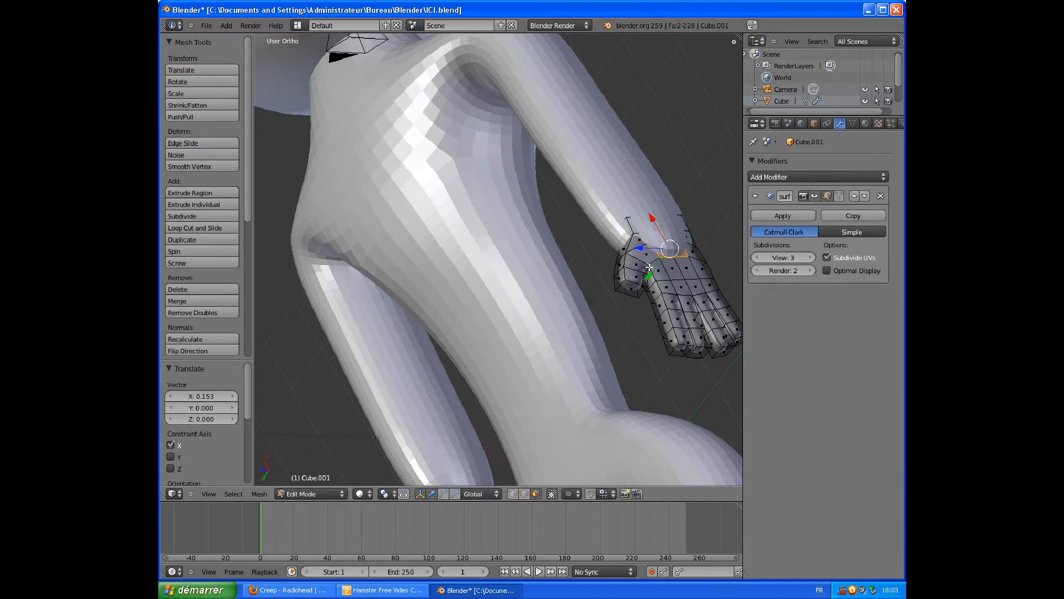
# Move the two selected wrist faces about -0.13 units along Y.
pyautogui.press('e')
pyautogui.moveTo(655, 264); pyautogui.dragTo(655, 263)
pyautogui.moveTo(727, 245); pyautogui.dragTo(488, 263, button='middle')
pyautogui.scroll(-4, 503, 263)
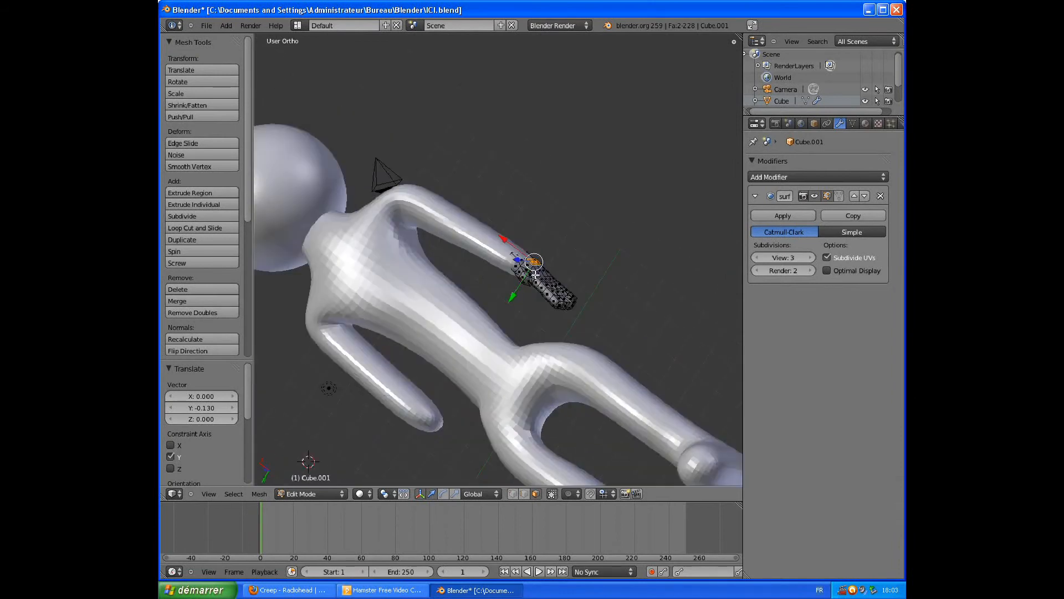
pyautogui.scroll(6, 535, 274)
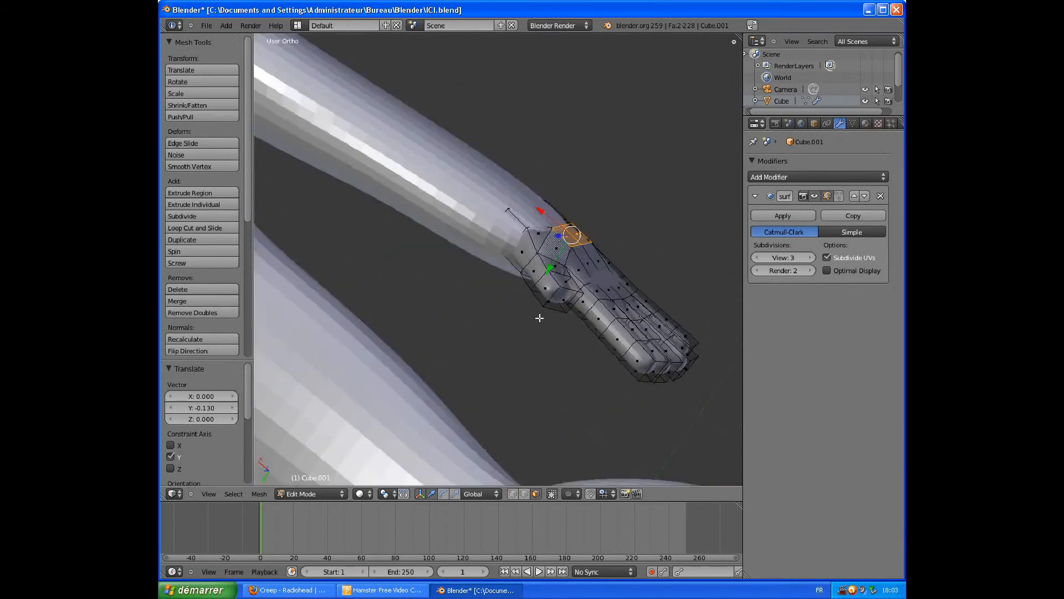
pyautogui.moveTo(539, 318); pyautogui.dragTo(550, 299, button='middle')
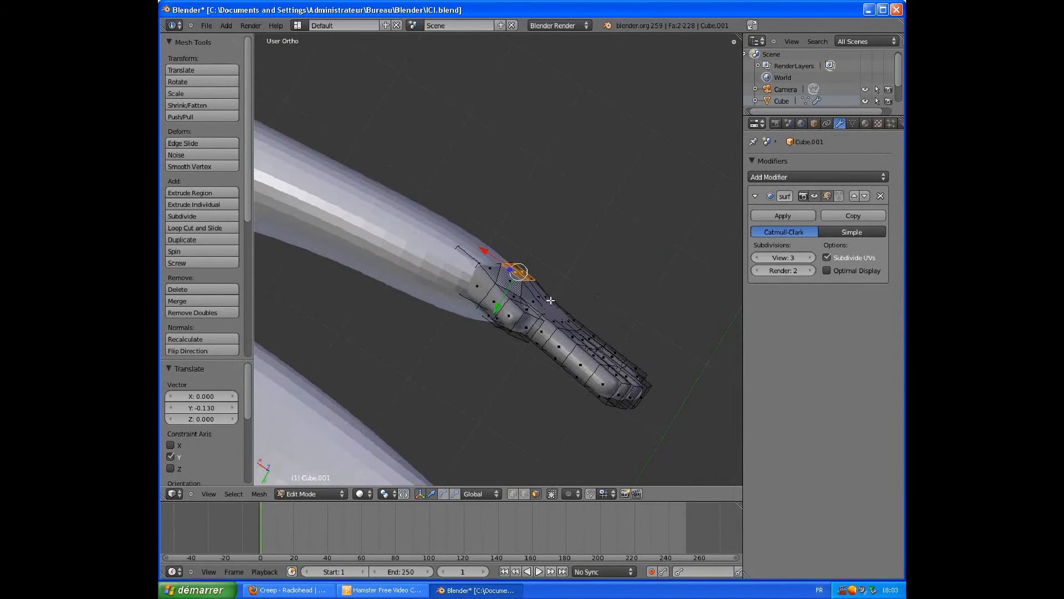
# Examine the smoothed joint between hand and arm in Object Mode, with the hand object Cube.001 selected.
pyautogui.click(779, 88)
pyautogui.moveTo(563, 358); pyautogui.dragTo(590, 294, button='middle')
pyautogui.scroll(-3, 564, 341)
pyautogui.scroll(4, 600, 322)
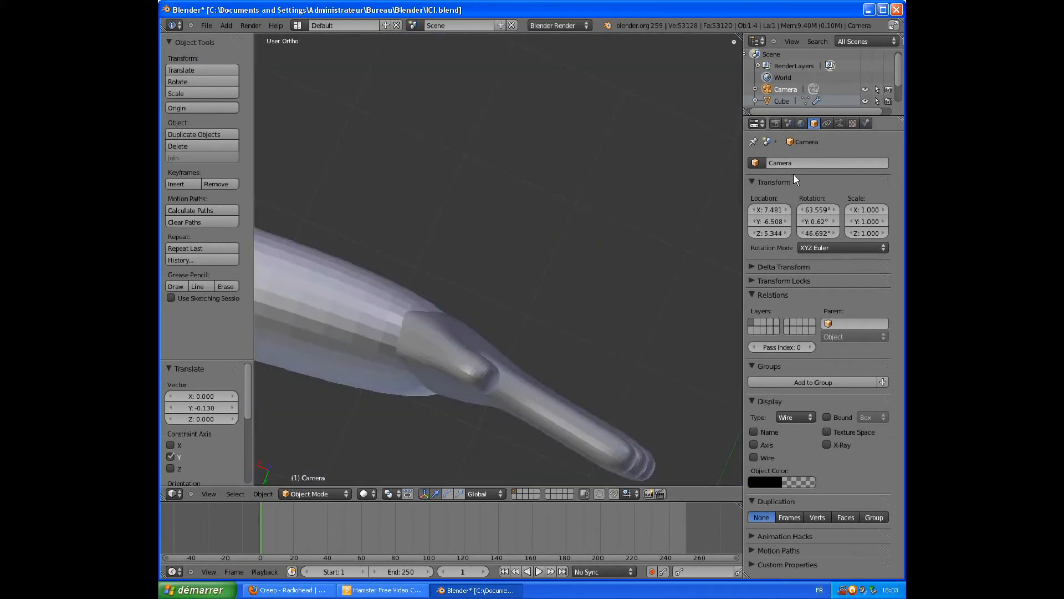
pyautogui.scroll(-2, 899, 81)
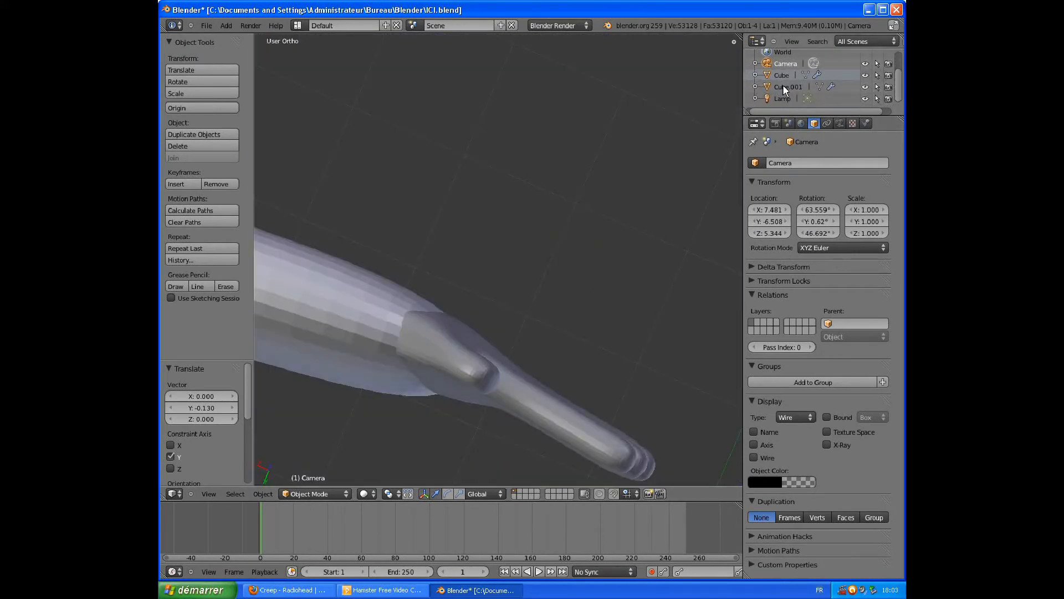
pyautogui.click(784, 86)
pyautogui.moveTo(559, 410); pyautogui.dragTo(697, 309, button='middle')
pyautogui.scroll(-10, 590, 334)
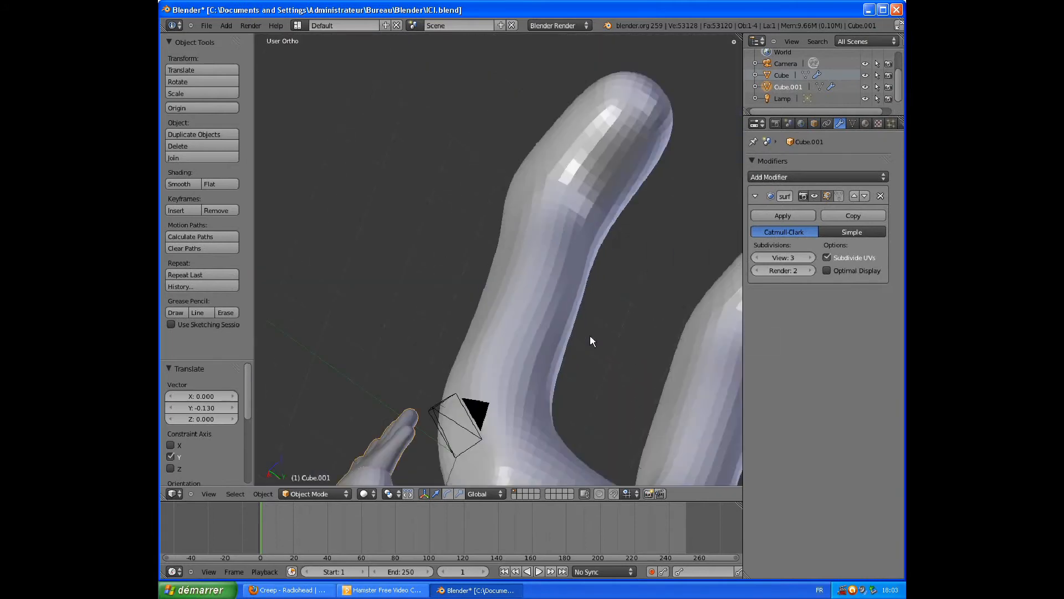
pyautogui.scroll(6, 553, 399)
pyautogui.moveTo(513, 401); pyautogui.dragTo(422, 474, button='middle')
# Return the hand to Edit Mode and move the thumb-side wrist face about 0.12 units along Y.
pyautogui.press('Tab')
pyautogui.moveTo(393, 420); pyautogui.dragTo(471, 316, button='middle')
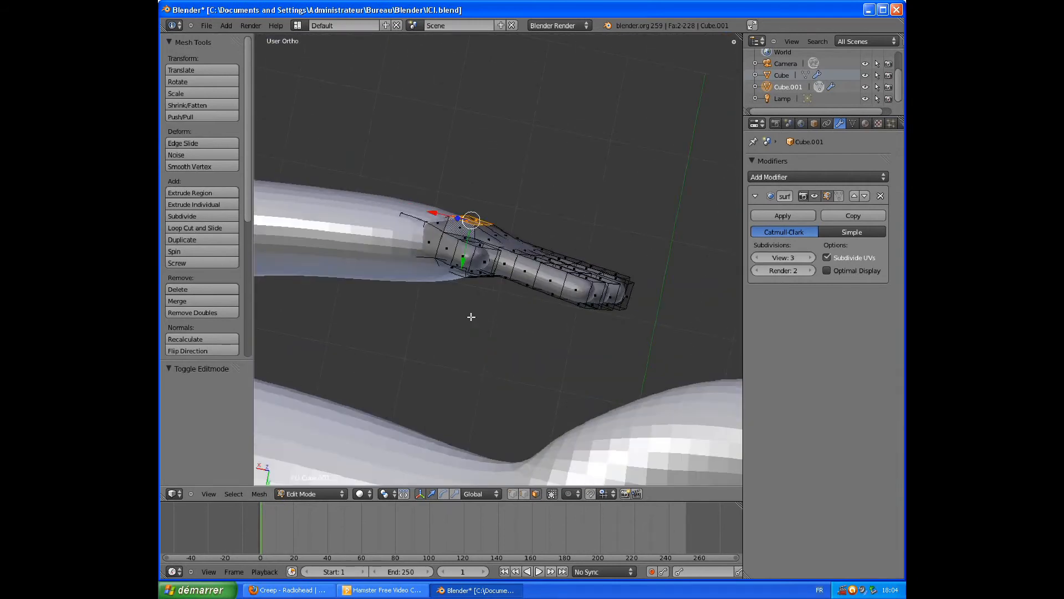
pyautogui.moveTo(514, 221); pyautogui.dragTo(401, 315, button='middle')
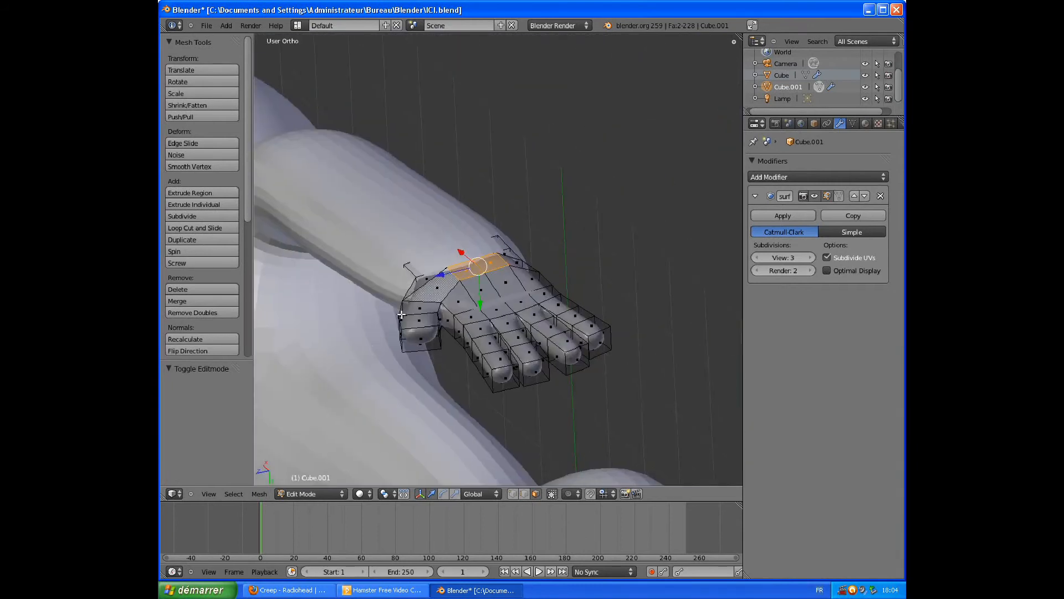
pyautogui.rightClick(415, 273)
pyautogui.moveTo(426, 307); pyautogui.dragTo(427, 317)
pyautogui.moveTo(427, 317); pyautogui.dragTo(499, 286, button='middle')
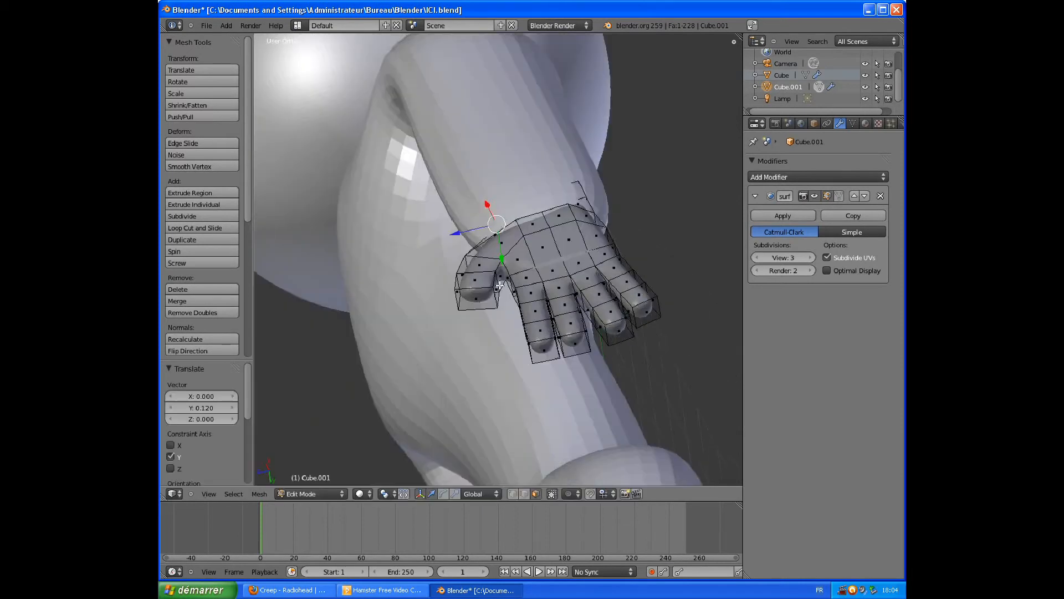
# Select the wrist face on the little-finger side and move it about -0.086 units along X.
pyautogui.rightClick(574, 190)
pyautogui.moveTo(564, 180); pyautogui.dragTo(562, 187)
pyautogui.moveTo(654, 208); pyautogui.dragTo(611, 220, button='middle')
pyautogui.moveTo(683, 217); pyautogui.dragTo(498, 191, button='middle')
# Clear the face selection and box-select the visible faces of the unattached hand.
pyautogui.scroll(-8, 451, 230)
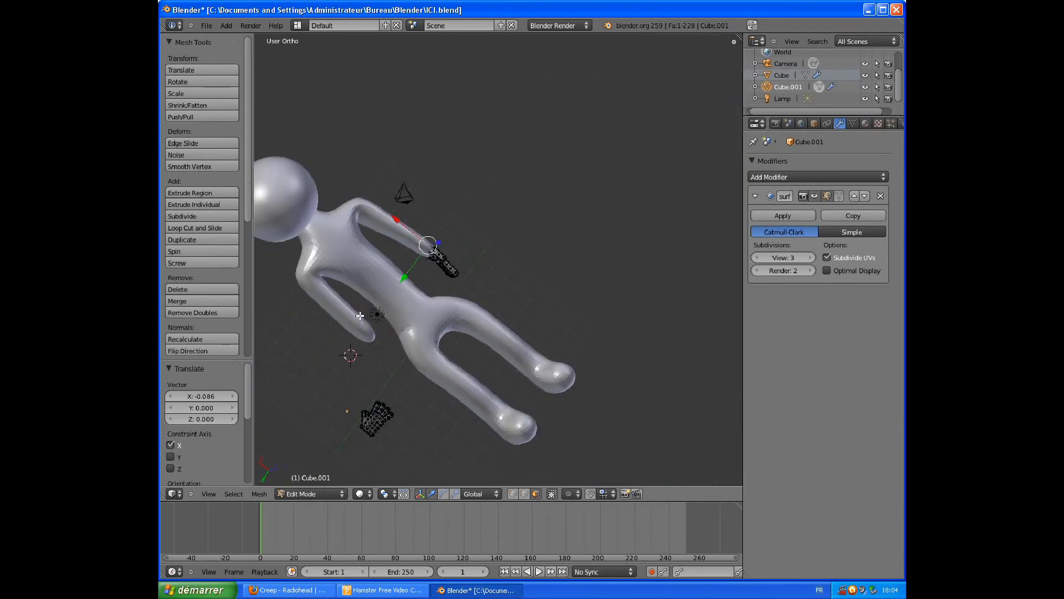
pyautogui.moveTo(406, 289); pyautogui.dragTo(356, 245, button='middle')
pyautogui.press('b')
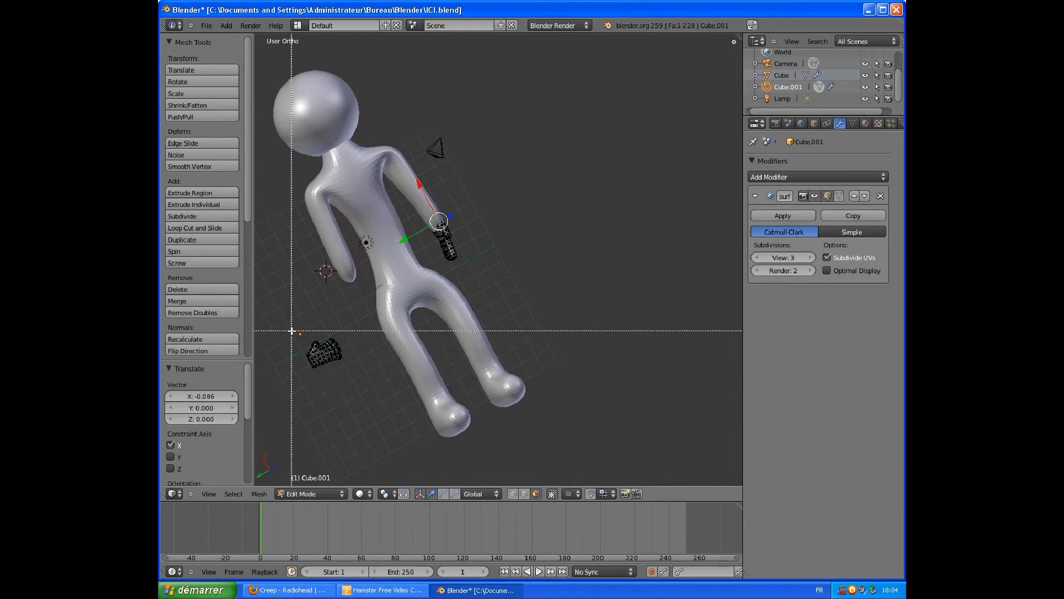
pyautogui.press('Escape')
pyautogui.press('a')
pyautogui.press('a')
pyautogui.press('a')
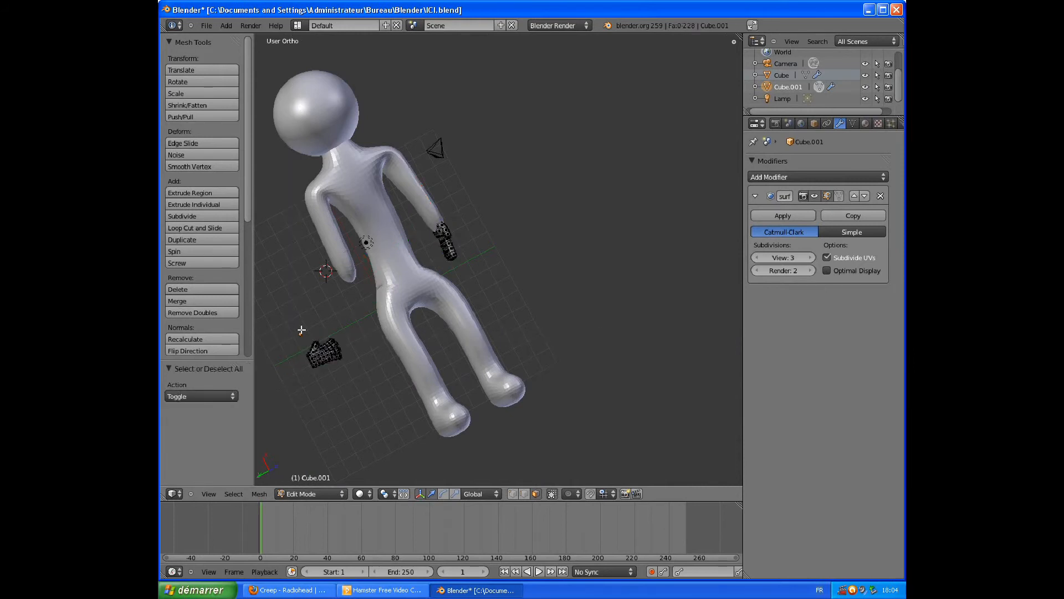
pyautogui.press('b')
pyautogui.moveTo(282, 331); pyautogui.dragTo(371, 368)
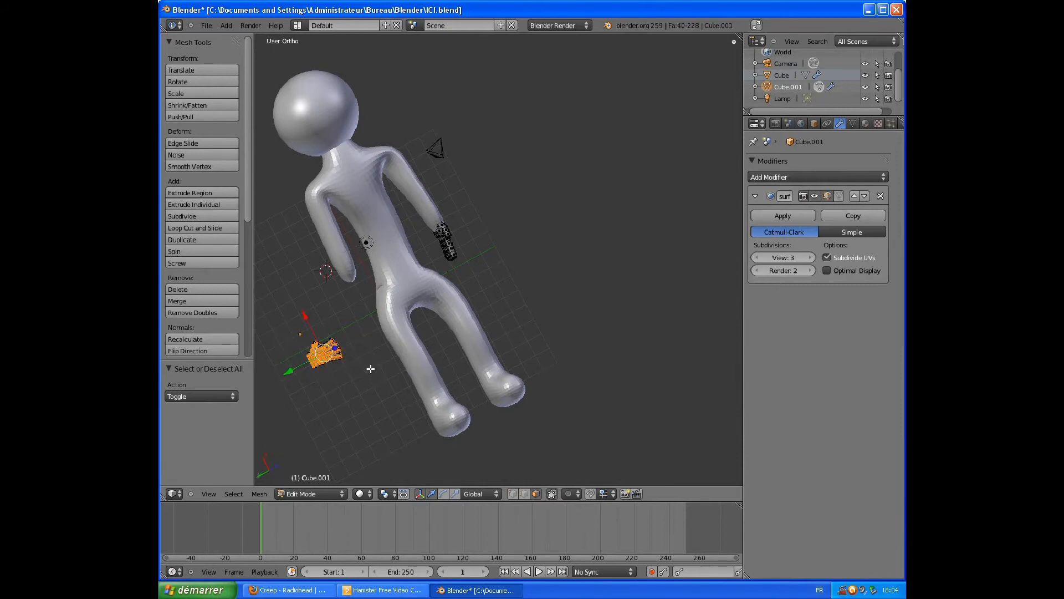
# Add the underside faces of the unattached hand to the selection with a box selection.
pyautogui.scroll(4, 325, 380)
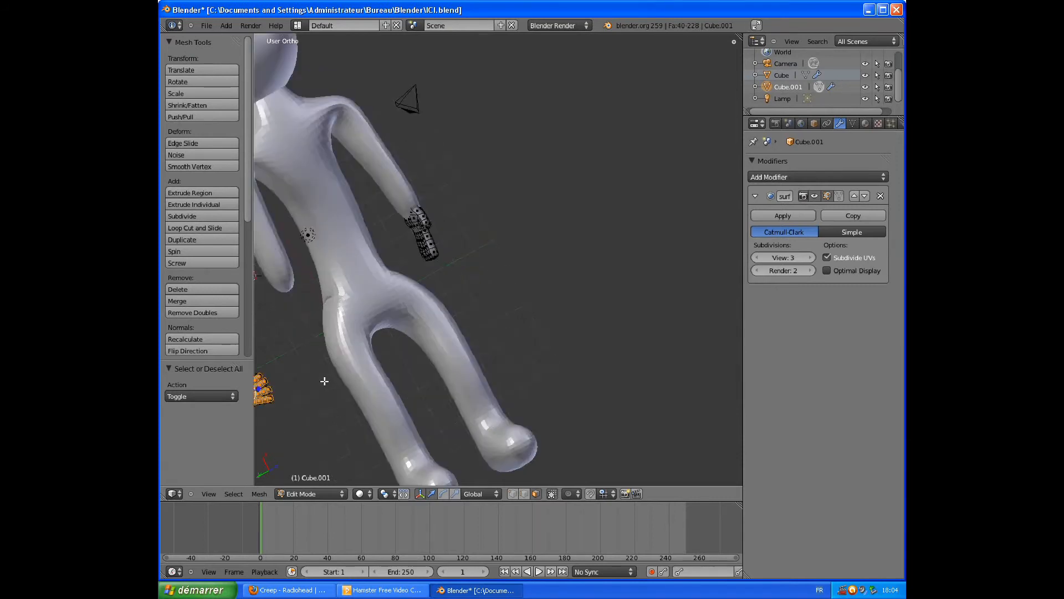
pyautogui.keyDown('shift'); pyautogui.moveTo(325, 380); pyautogui.dragTo(640, 217, button='middle'); pyautogui.keyUp('shift')
pyautogui.moveTo(433, 385); pyautogui.dragTo(643, 157, button='middle')
pyautogui.press('b')
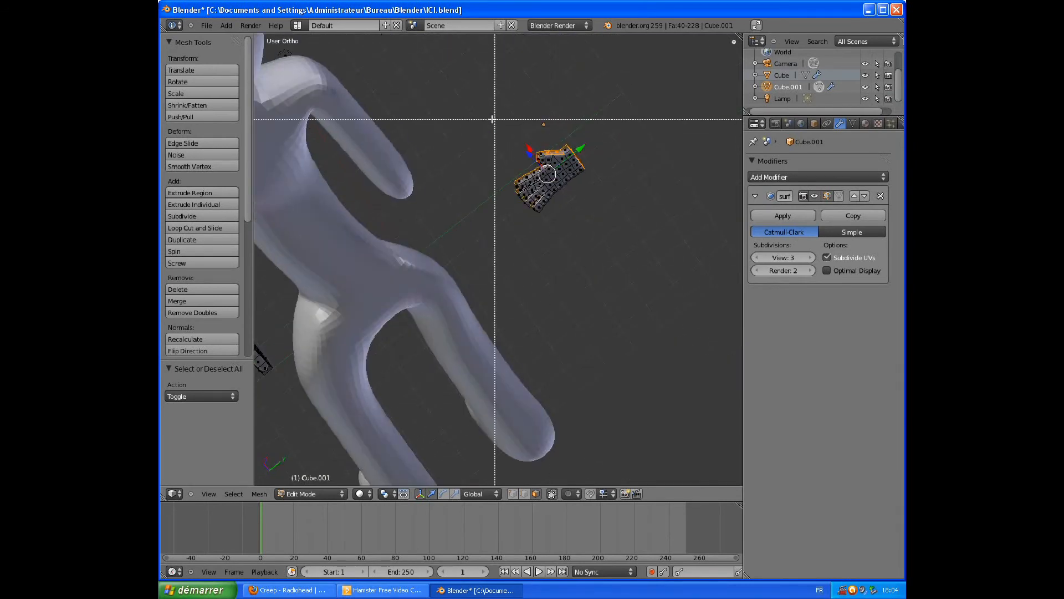
pyautogui.moveTo(463, 117); pyautogui.dragTo(627, 234)
# Move the selected hand about -3.285 units along Y and rotate it -90° about Z.
pyautogui.moveTo(601, 165); pyautogui.dragTo(384, 377, button='middle')
pyautogui.press('g')
pyautogui.press('y')
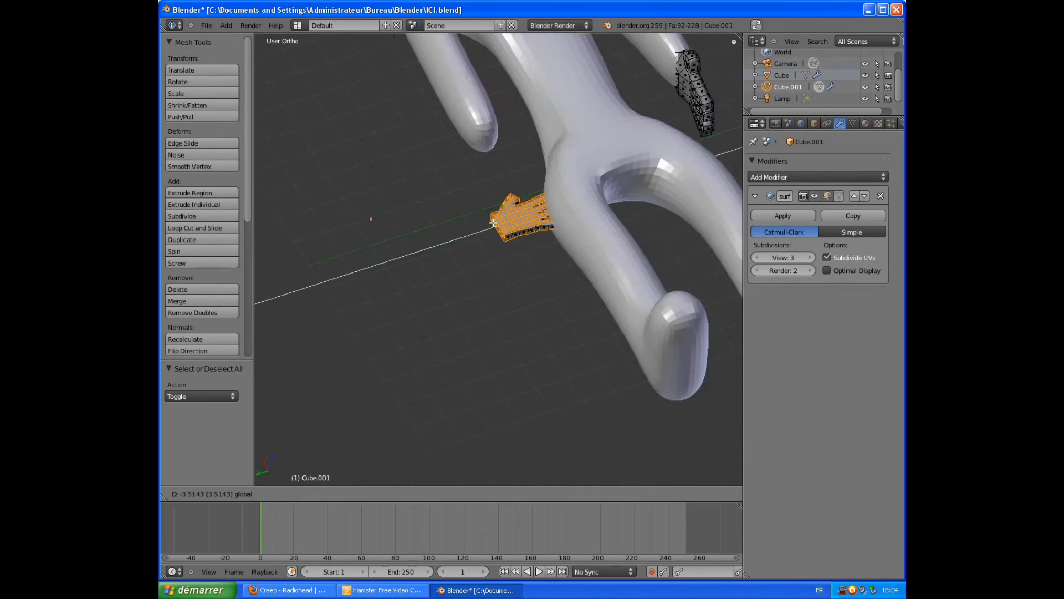
pyautogui.click(493, 223)
pyautogui.click(443, 493)
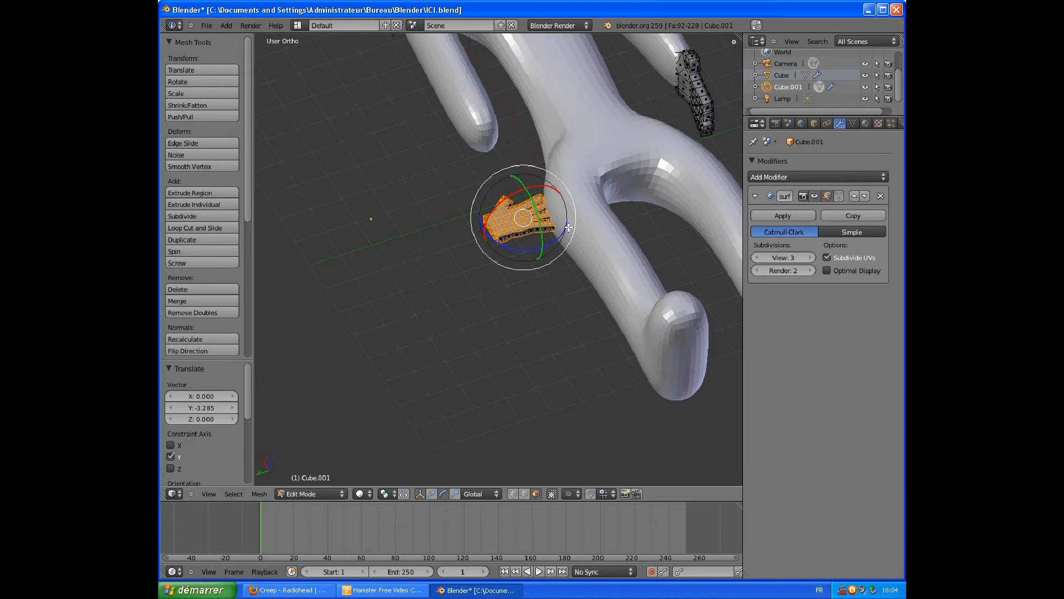
pyautogui.moveTo(565, 227); pyautogui.dragTo(516, 252)
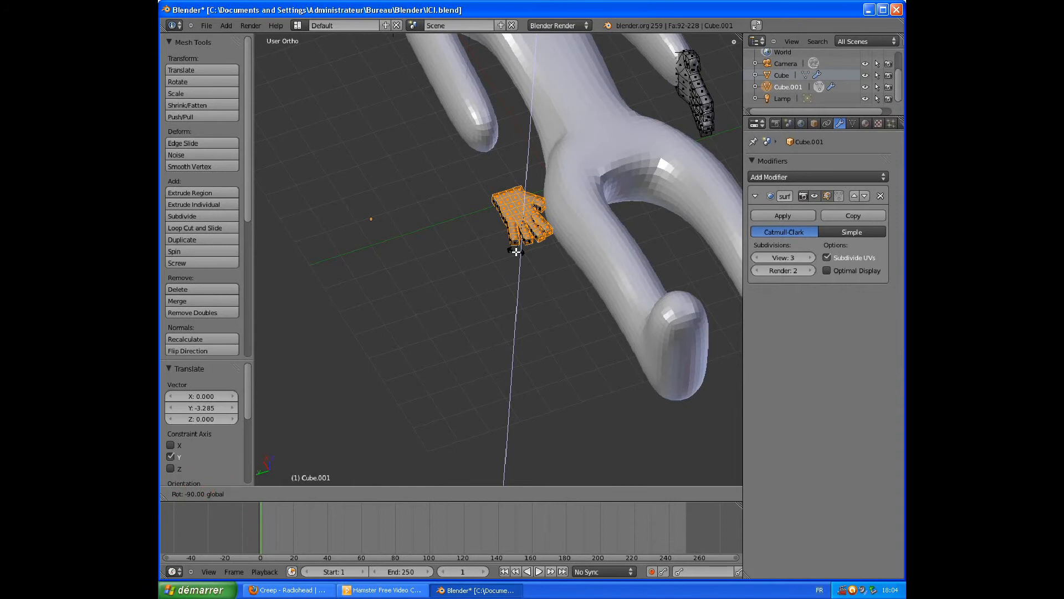
pyautogui.moveTo(516, 252); pyautogui.dragTo(516, 252)
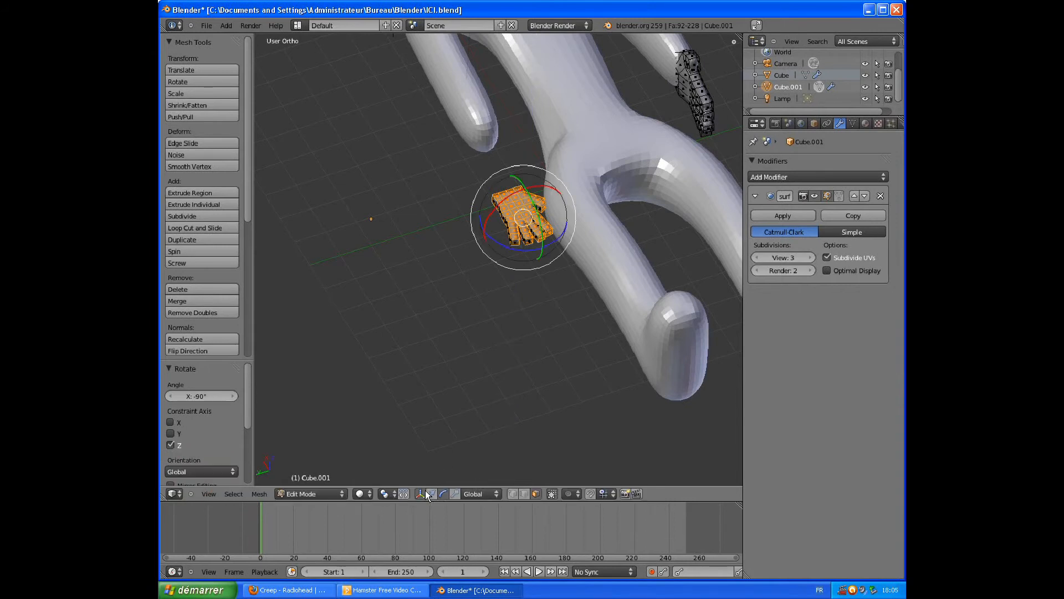
# Rotate the selected hand -90° about X and place it near the end of the bare arm.
pyautogui.click(424, 494)
pyautogui.click(433, 494)
pyautogui.click(423, 493)
pyautogui.click(422, 493)
pyautogui.click(433, 495)
pyautogui.moveTo(506, 188); pyautogui.dragTo(485, 221)
pyautogui.moveTo(459, 176); pyautogui.dragTo(498, 168)
pyautogui.click(444, 496)
pyautogui.moveTo(523, 168); pyautogui.dragTo(656, 173, button='middle')
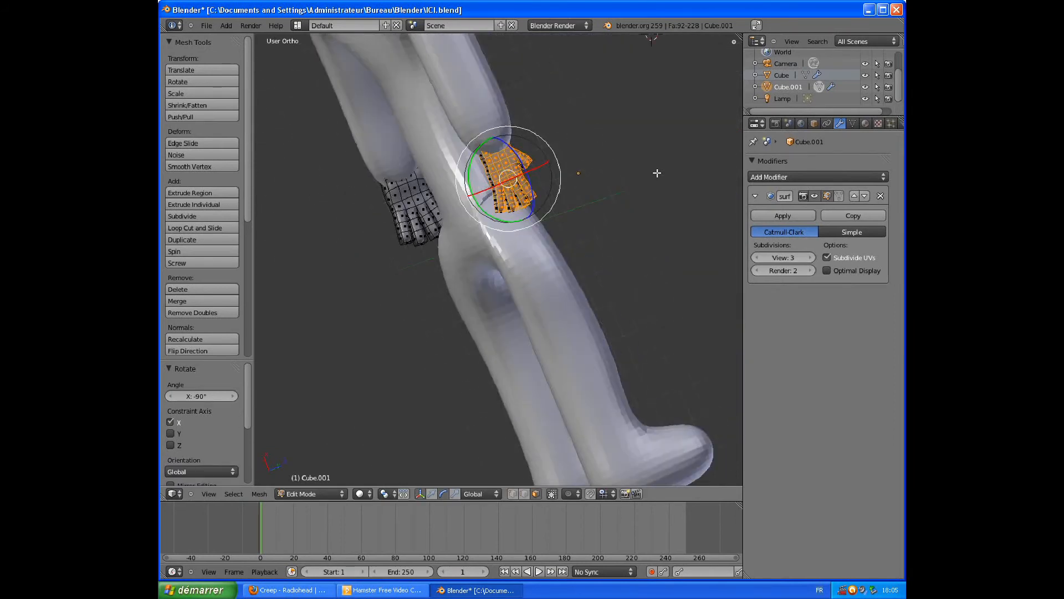
# Fine-position the hand against the arm's end, including a shift of about 0.054 units along X.
pyautogui.click(433, 494)
pyautogui.moveTo(544, 162); pyautogui.dragTo(548, 161)
pyautogui.moveTo(494, 141); pyautogui.dragTo(488, 138)
pyautogui.moveTo(488, 138); pyautogui.dragTo(485, 268, button='middle')
pyautogui.scroll(3, 461, 124)
pyautogui.scroll(5, 485, 268)
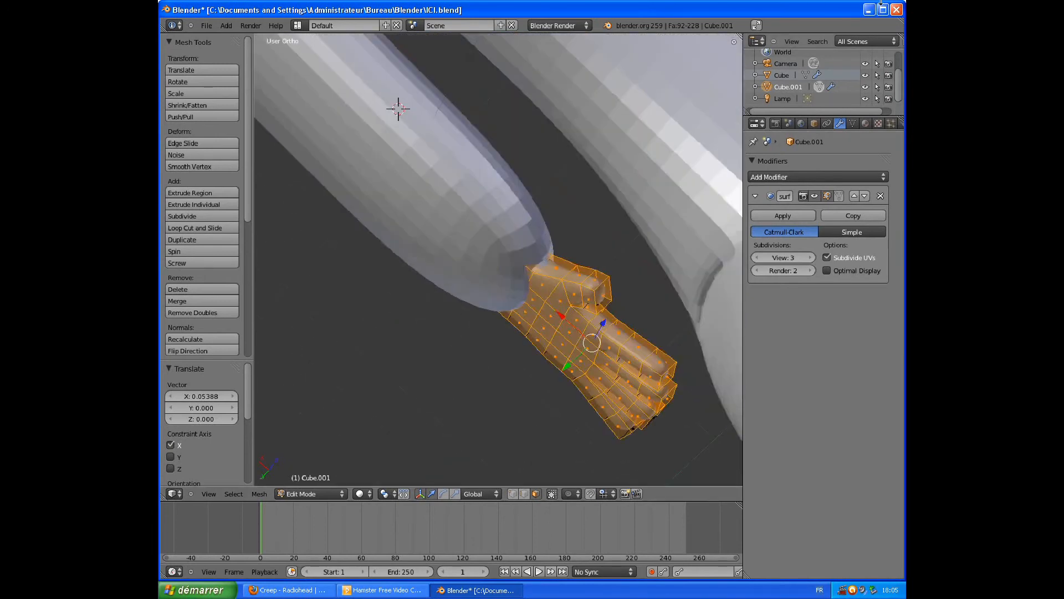
# Select wrist faces of the second hand and shift them along Y and about 0.046 units along X.
pyautogui.click(883, 10)
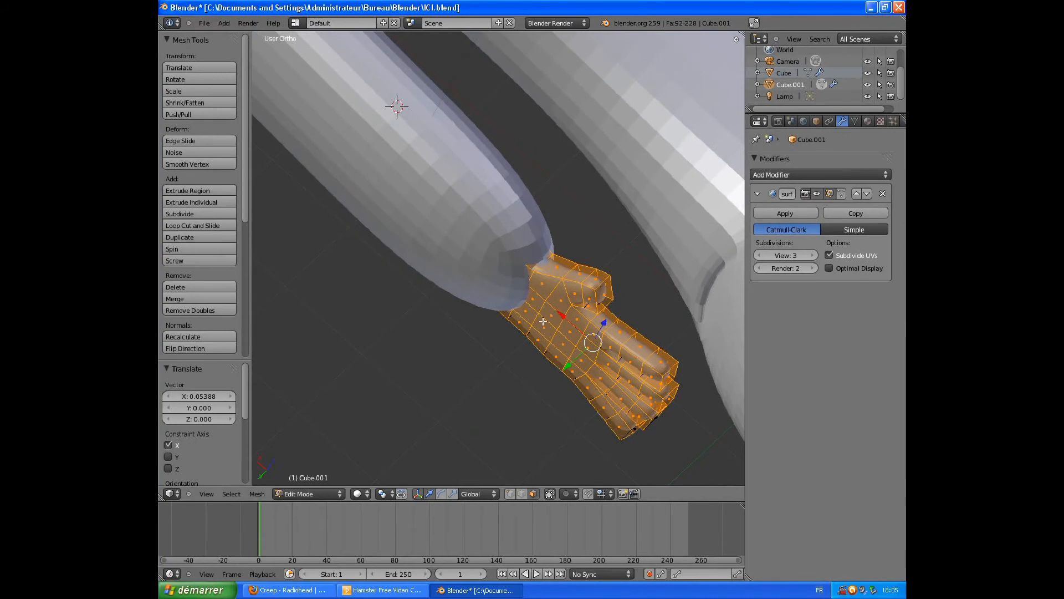
pyautogui.rightClick(535, 305)
pyautogui.rightClick(524, 321)
pyautogui.rightClick(528, 313)
pyautogui.rightClick(537, 301)
pyautogui.press('g')
pyautogui.press('y')
pyautogui.click(496, 330)
pyautogui.press('g')
pyautogui.press('y')
pyautogui.moveTo(487, 281); pyautogui.dragTo(487, 281)
pyautogui.moveTo(538, 331); pyautogui.dragTo(570, 177, button='middle')
pyautogui.moveTo(561, 295); pyautogui.dragTo(530, 216, button='middle')
# Move one wrist face about 0.089 units along X and shift the adjoining edge face toward the arm.
pyautogui.rightClick(529, 217)
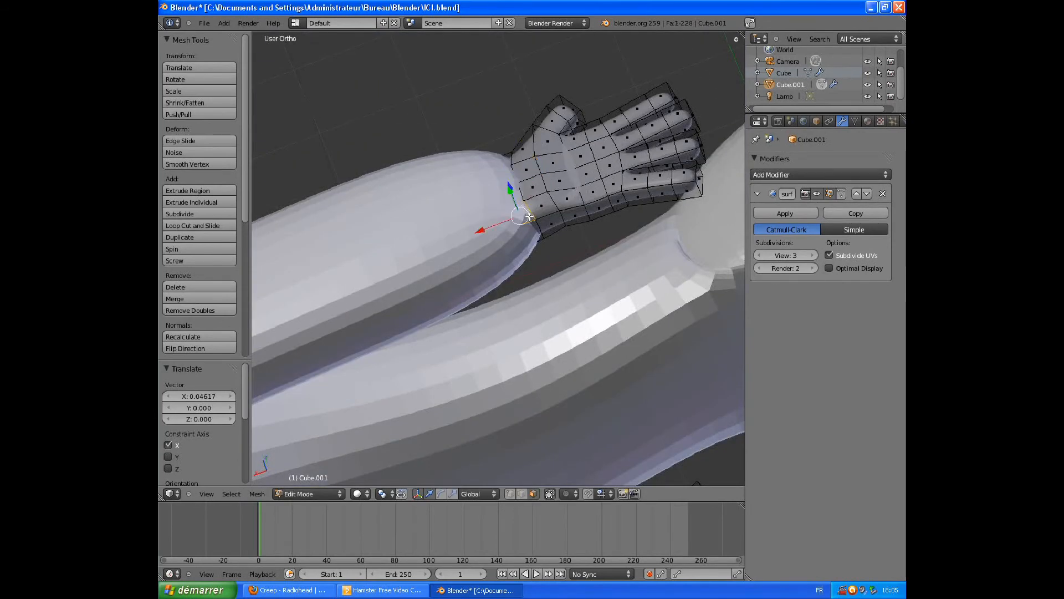
pyautogui.moveTo(499, 229); pyautogui.dragTo(529, 233)
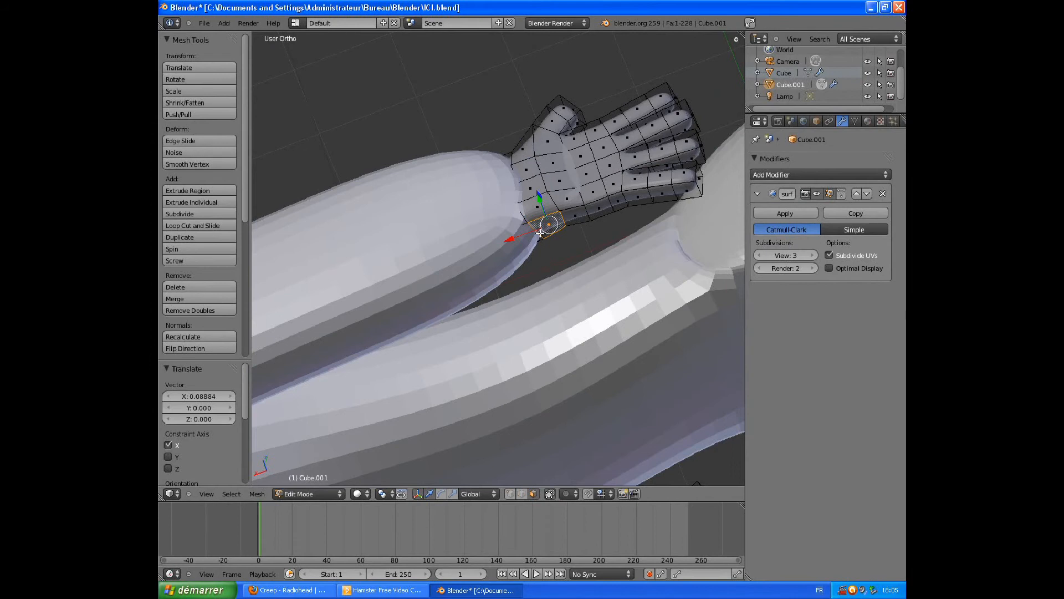
pyautogui.moveTo(541, 192); pyautogui.dragTo(511, 245)
pyautogui.moveTo(576, 231); pyautogui.dragTo(406, 335, button='middle')
# Select two body-side wrist faces and move them about -0.065 units along Y and 0.067 units along X.
pyautogui.rightClick(462, 222)
pyautogui.keyDown('shift'); pyautogui.rightClick(457, 244); pyautogui.keyUp('shift')
pyautogui.press('g')
pyautogui.press('y')
pyautogui.click(455, 231)
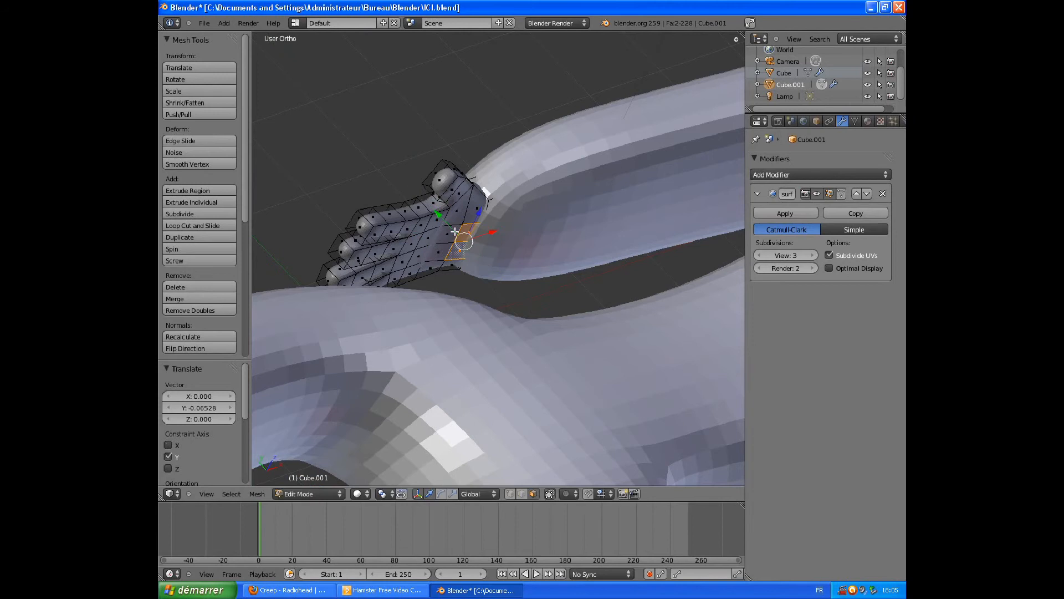
pyautogui.press('g')
pyautogui.press('x')
pyautogui.click(478, 237)
# Move the two body-side wrist faces about -0.105 units along Y.
pyautogui.press('g')
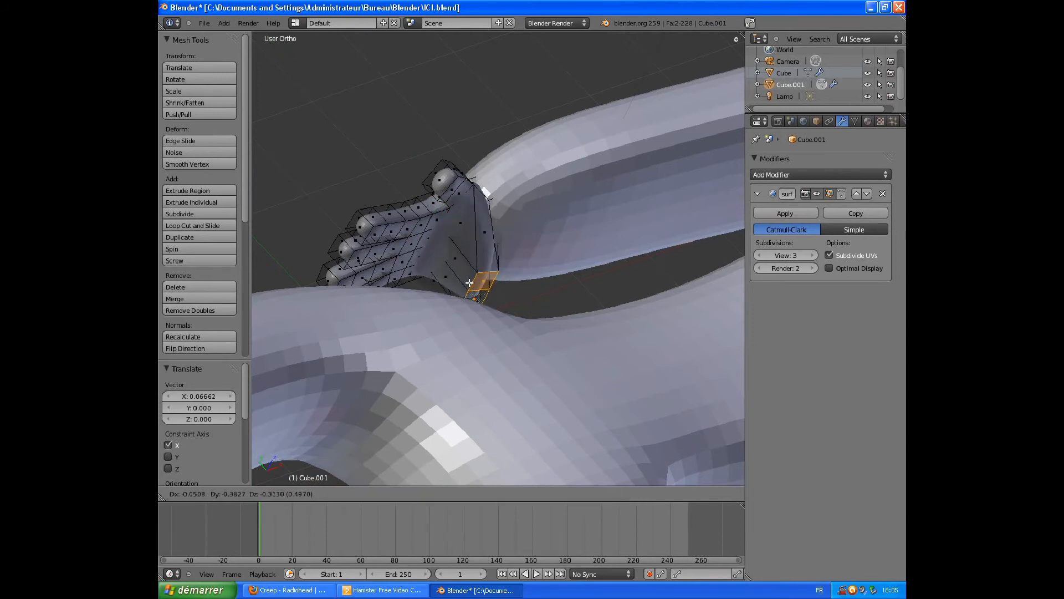
pyautogui.rightClick(496, 272)
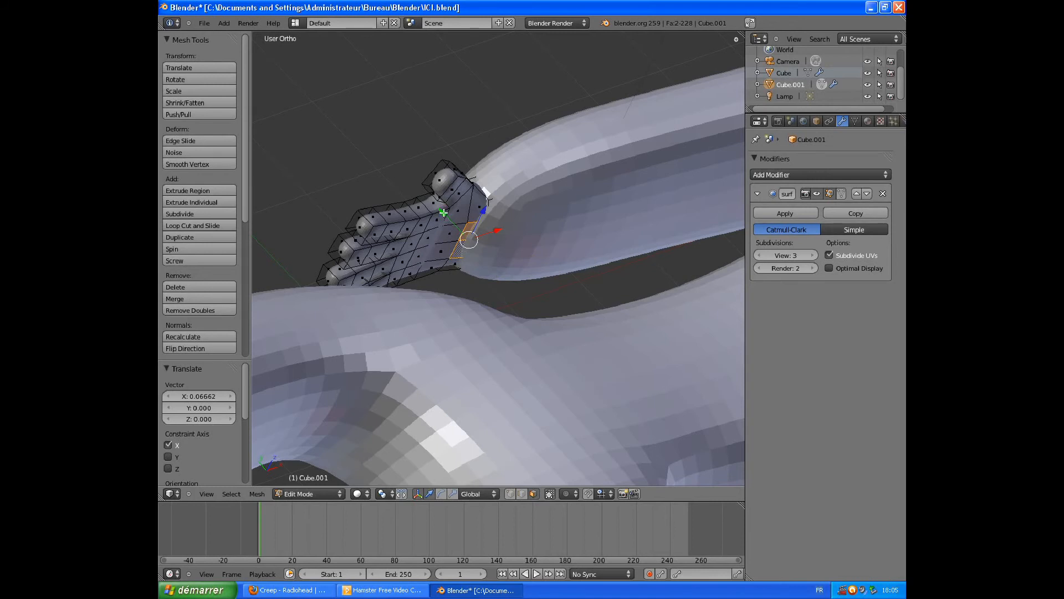
pyautogui.moveTo(444, 213); pyautogui.dragTo(452, 218)
# Switch to the top view and box-select the newly attached hand.
pyautogui.scroll(-6, 525, 256)
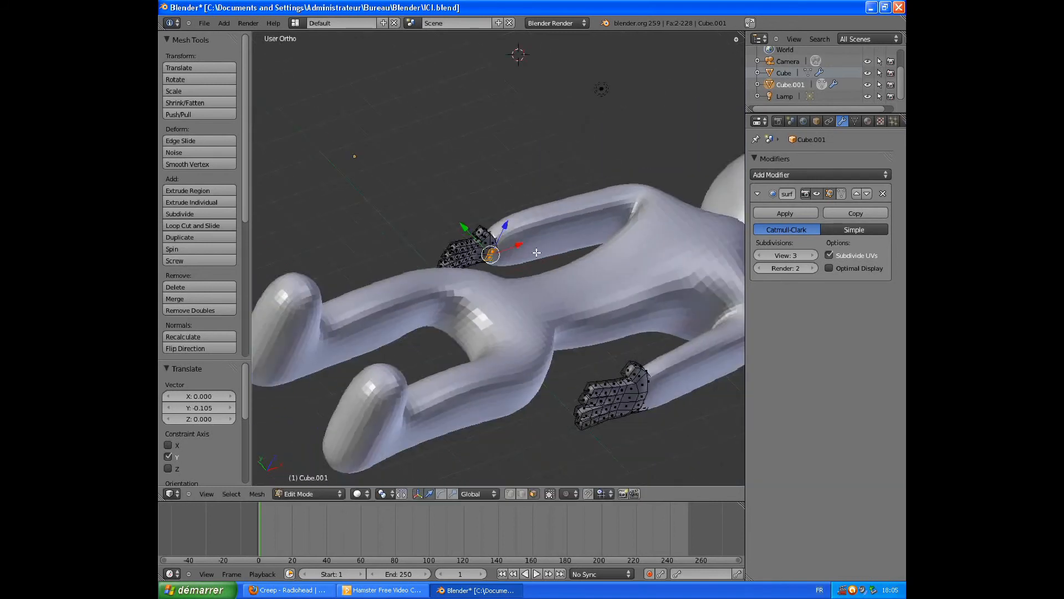
pyautogui.press('KP_7')
pyautogui.scroll(-2, 537, 253)
pyautogui.scroll(1, 465, 238)
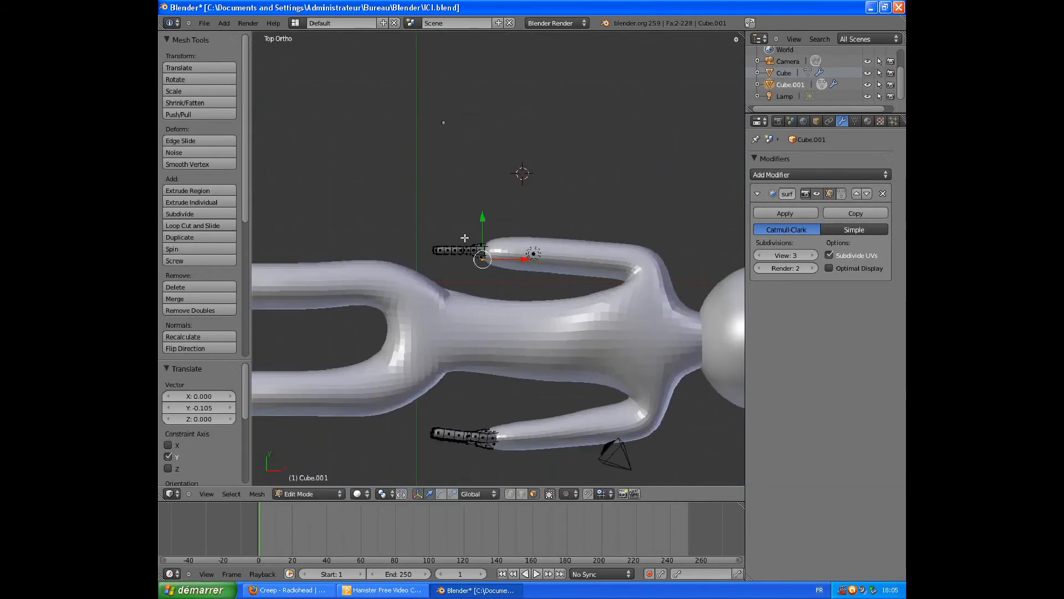
pyautogui.press('b')
pyautogui.moveTo(409, 211); pyautogui.dragTo(542, 288)
# Extend the selection to the rest of the newly attached hand with box selections from the side and below.
pyautogui.moveTo(502, 272); pyautogui.dragTo(473, 425, button='middle')
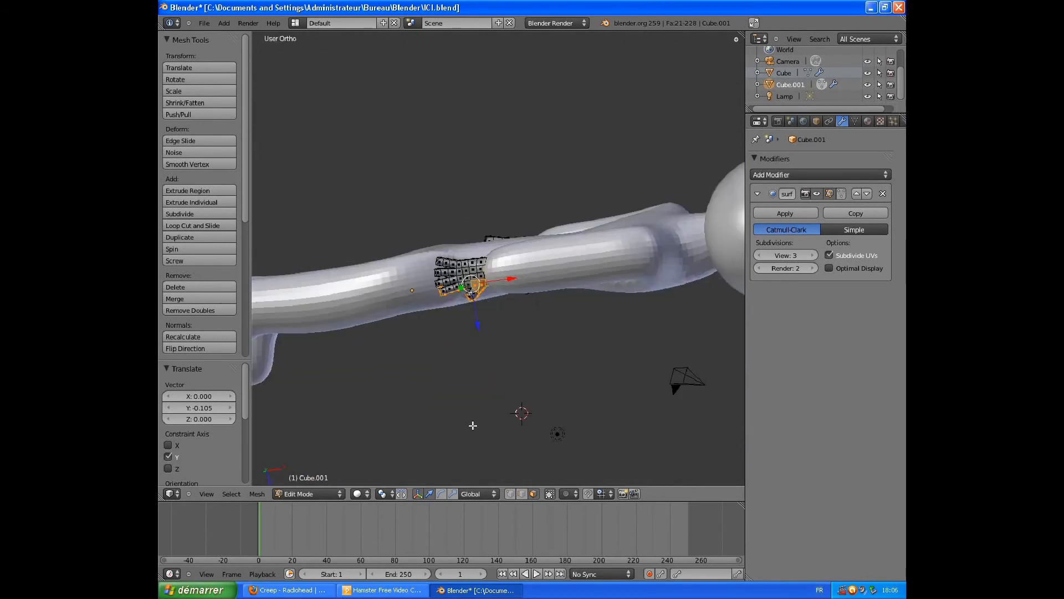
pyautogui.press('b')
pyautogui.moveTo(414, 238); pyautogui.dragTo(470, 315)
pyautogui.press('b')
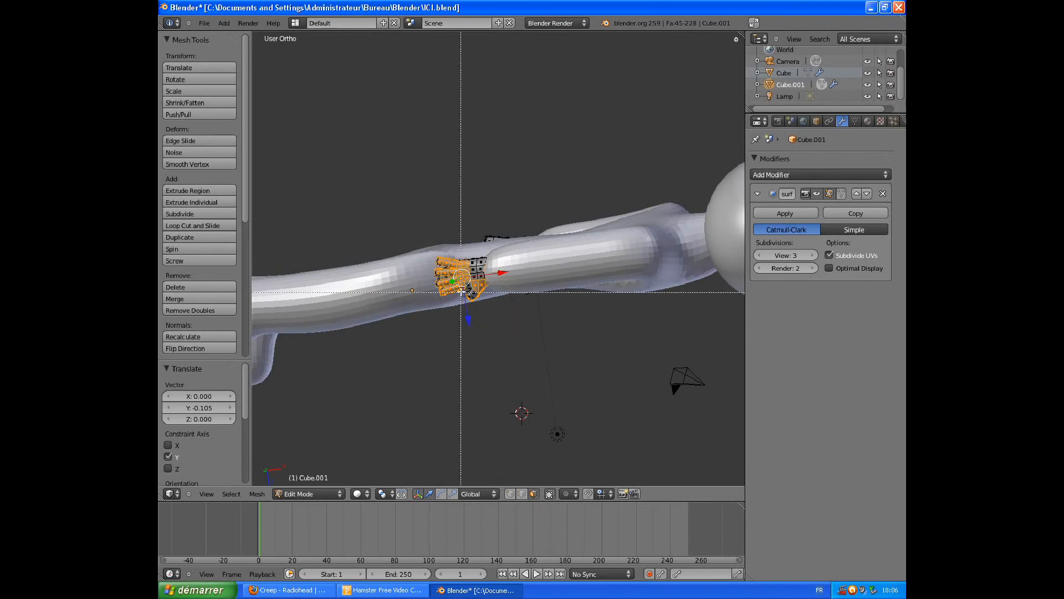
pyautogui.moveTo(429, 251); pyautogui.dragTo(517, 317)
pyautogui.moveTo(473, 205); pyautogui.dragTo(537, 438, button='middle')
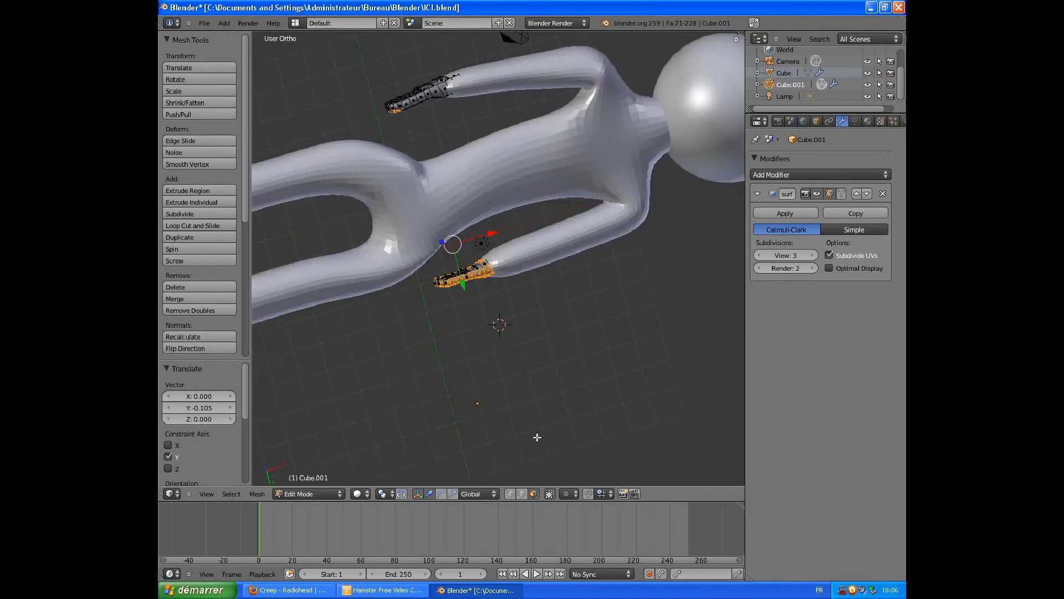
pyautogui.press('b')
pyautogui.moveTo(435, 264); pyautogui.dragTo(505, 322)
# Use Circle Select to deselect the other hand's finger faces and the attached hand's faces nearest the arm.
pyautogui.moveTo(505, 321); pyautogui.dragTo(423, 86, button='middle')
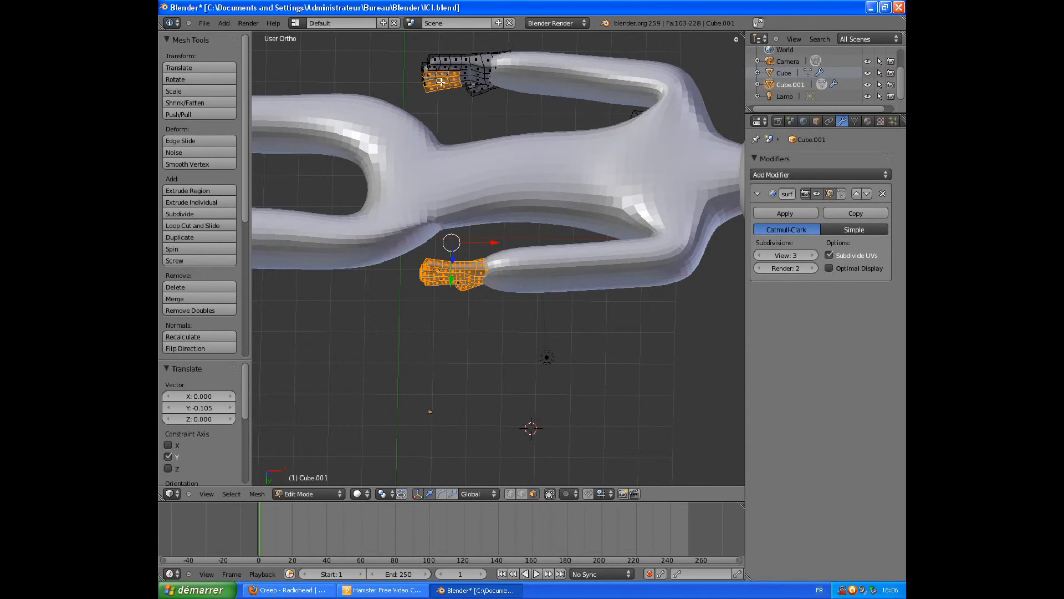
pyautogui.press('c')
pyautogui.moveTo(432, 88); pyautogui.dragTo(474, 82, button='middle')
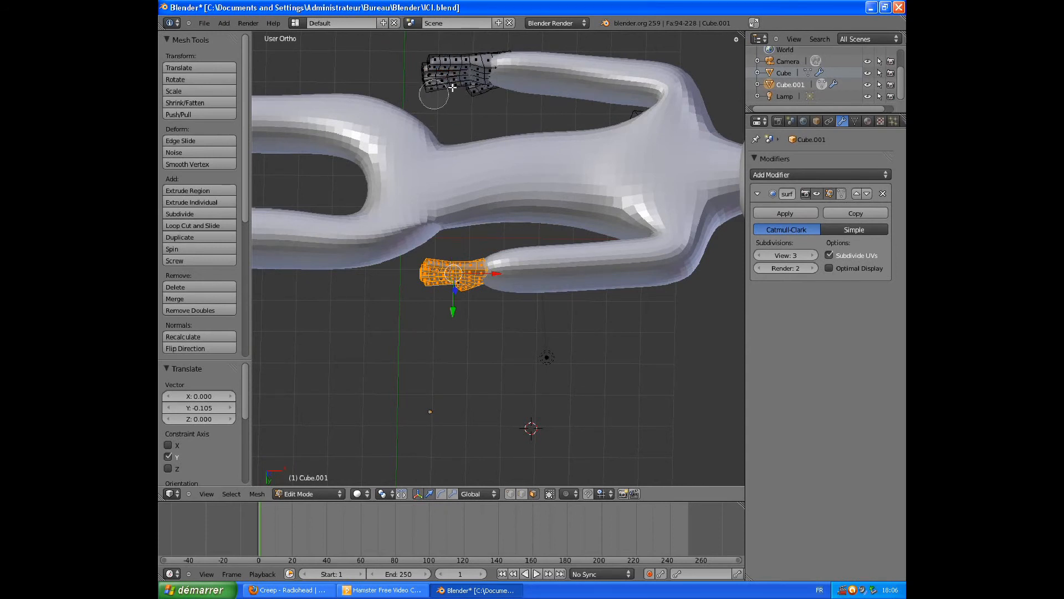
pyautogui.moveTo(491, 293); pyautogui.dragTo(490, 273, button='middle')
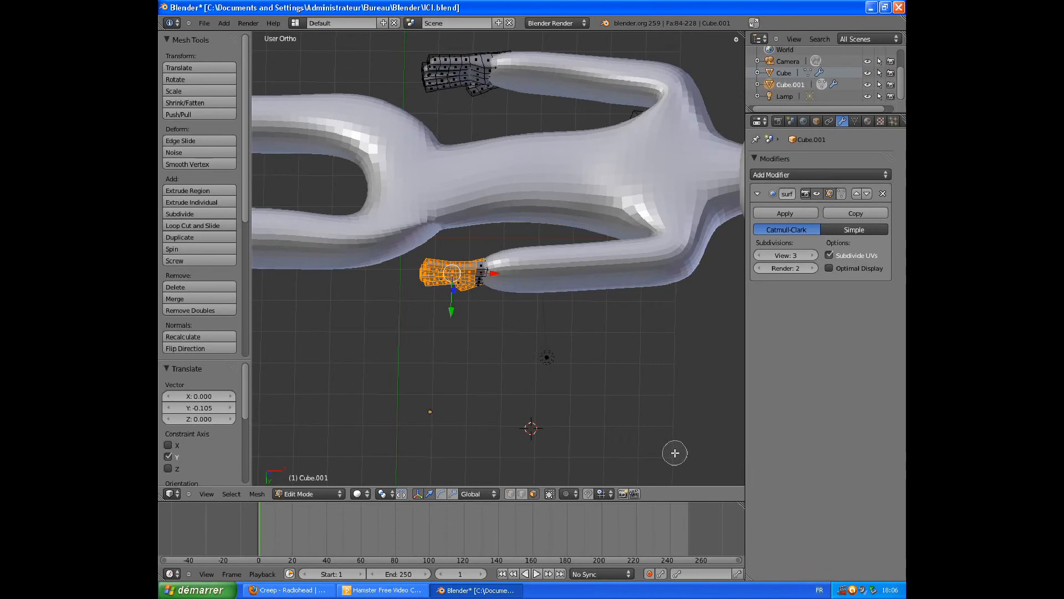
# Add the remaining wrist faces to the attached hand's selection and scale the whole hand by 1.136.
pyautogui.moveTo(475, 259)
pyautogui.mouseDown()
pyautogui.moveTo(475, 280)
pyautogui.moveTo(460, 278)
pyautogui.mouseUp()
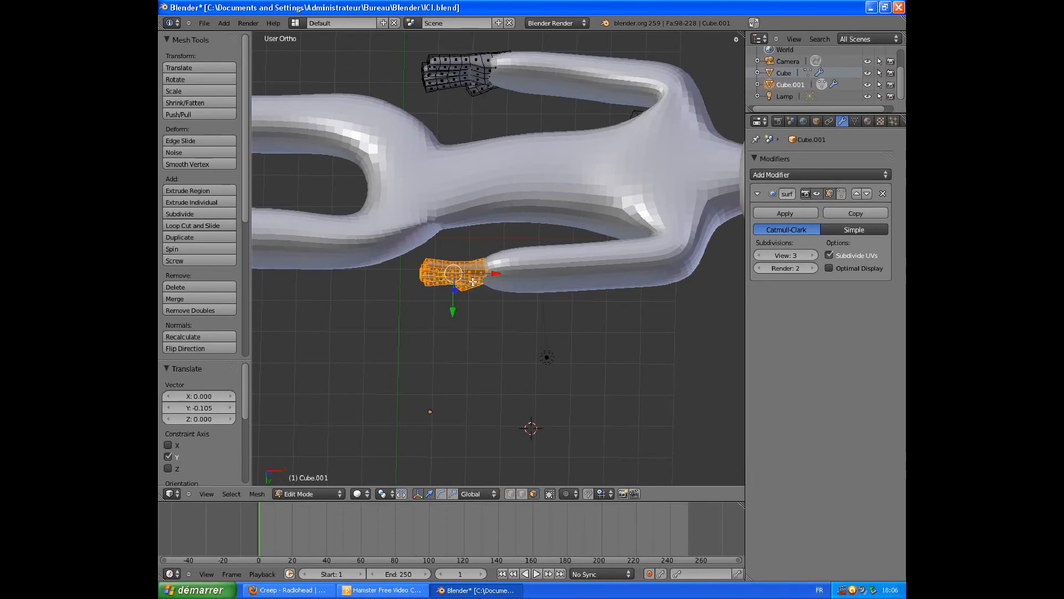
pyautogui.moveTo(476, 337); pyautogui.dragTo(533, 252, button='middle')
pyautogui.press('s')
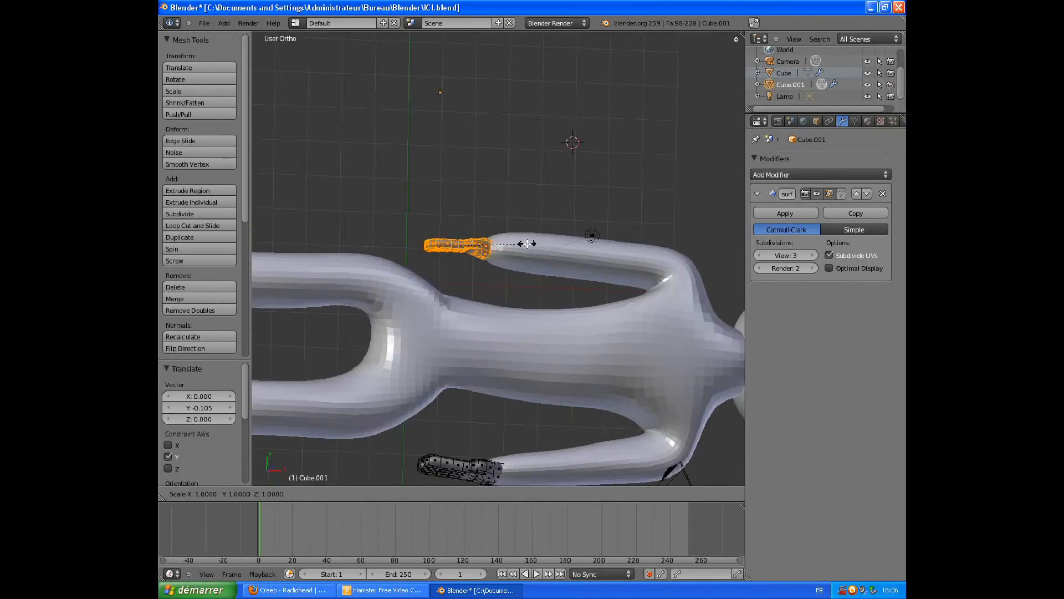
pyautogui.click(536, 242)
pyautogui.moveTo(536, 242); pyautogui.dragTo(478, 287, button='middle')
# Scale the selected hand up once more by 1.068 from the top view.
pyautogui.press('KP_7')
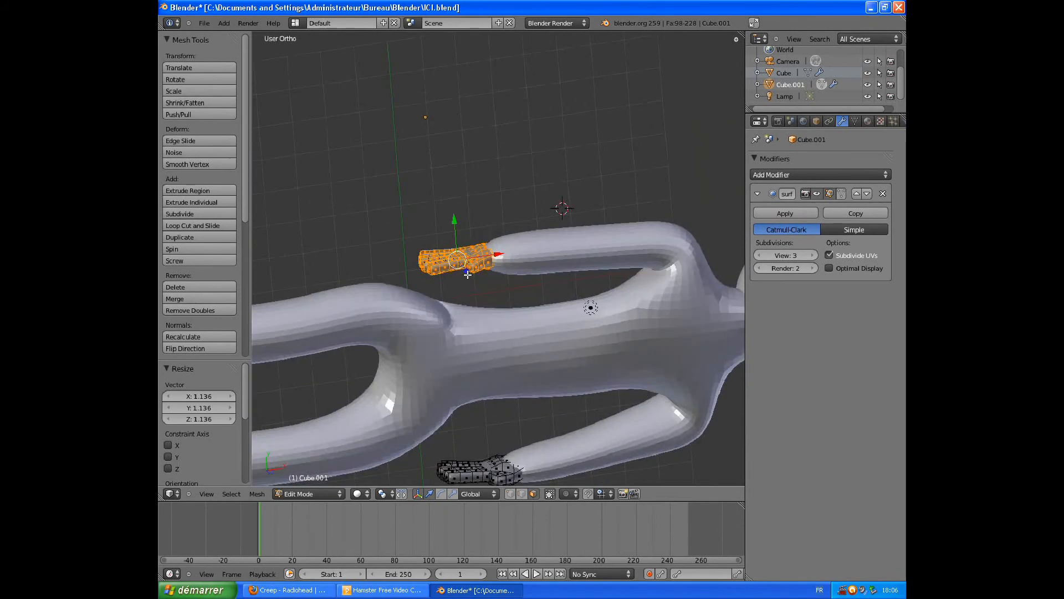
pyautogui.scroll(-1, 468, 274)
pyautogui.press('s')
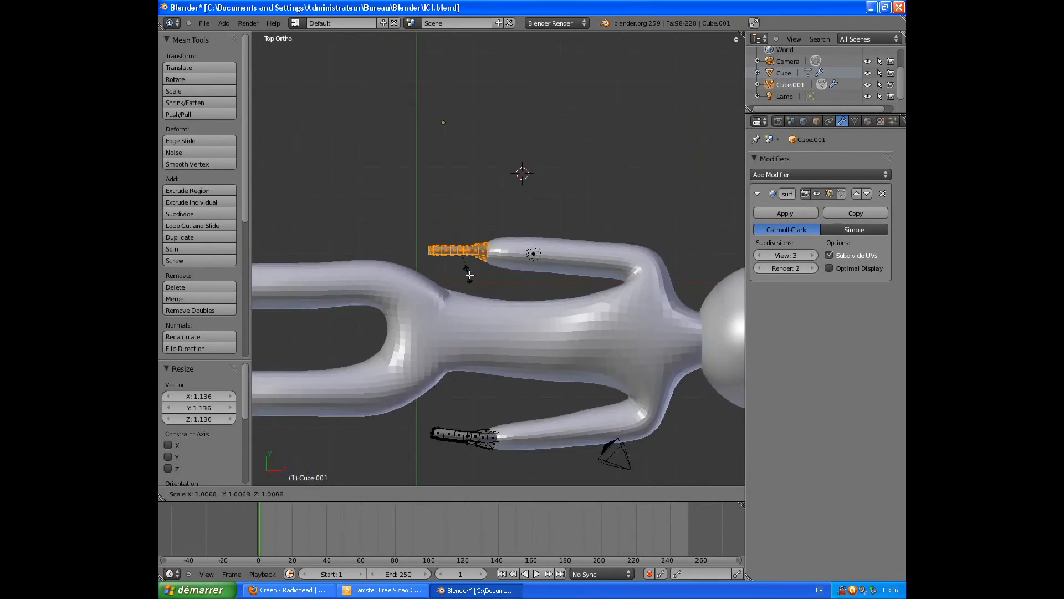
pyautogui.click(480, 260)
pyautogui.moveTo(479, 260); pyautogui.dragTo(577, 305, button='middle')
pyautogui.scroll(-2, 582, 210)
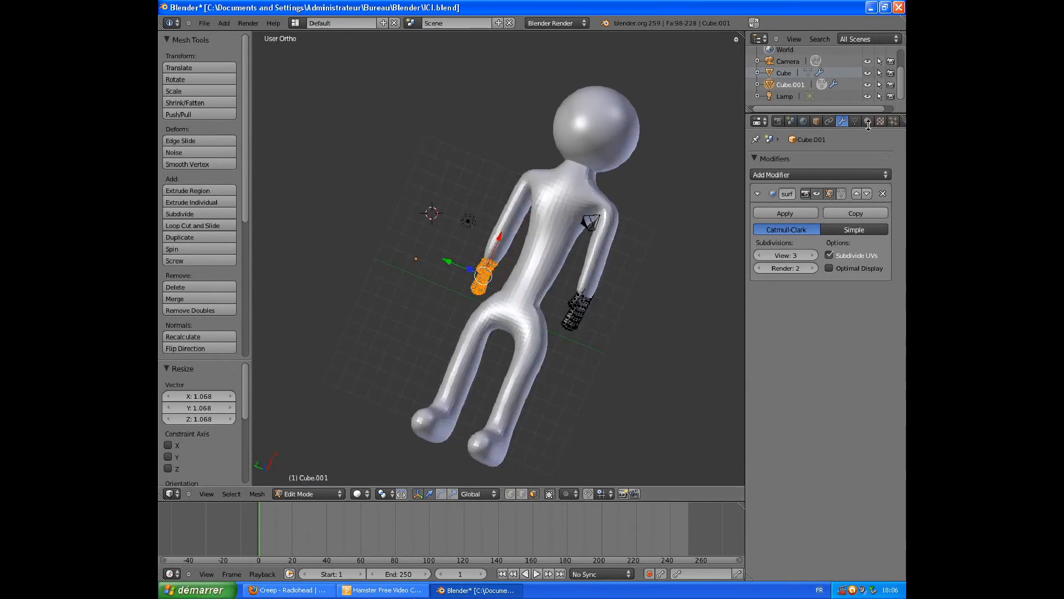
# Select the body object Cube and set its material's diffuse colour to a beige skin tone of about R 0.800, G 0.652, B 0.469.
pyautogui.click(784, 72)
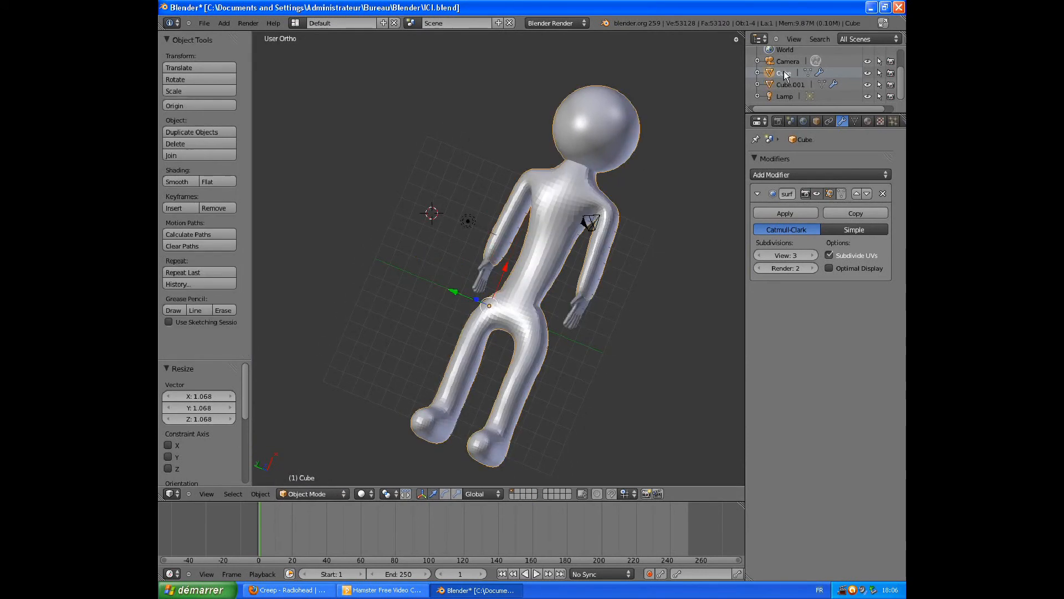
pyautogui.click(868, 122)
pyautogui.click(784, 342)
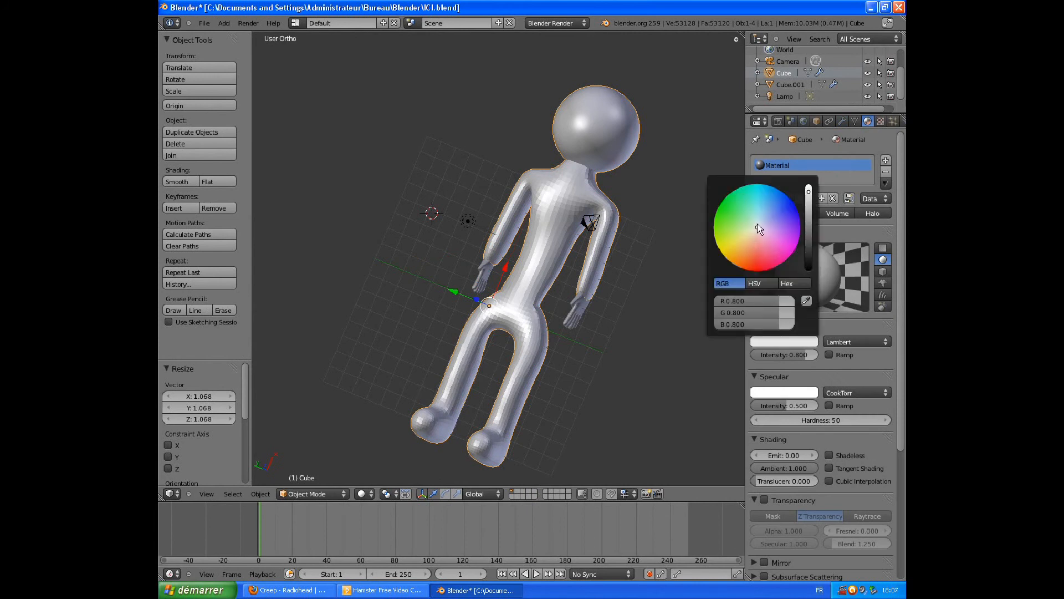
pyautogui.click(739, 254)
pyautogui.moveTo(735, 250); pyautogui.dragTo(747, 243)
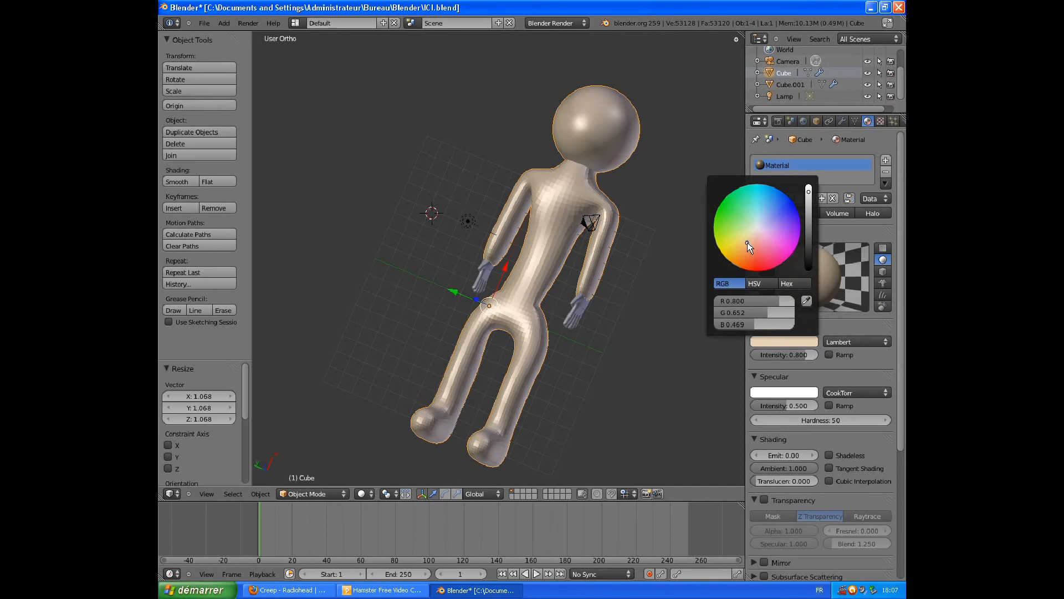
# Create a new material for the hands object Cube.001 with a beige diffuse colour of about R 0.80, G 0.64, B 0.41.
pyautogui.click(789, 85)
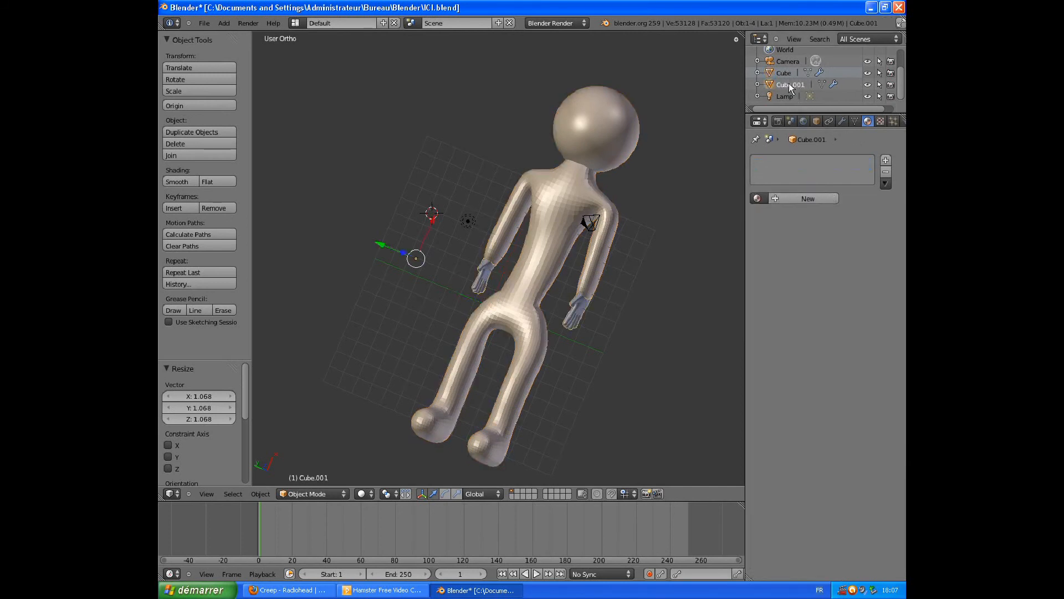
pyautogui.click(800, 199)
pyautogui.click(775, 341)
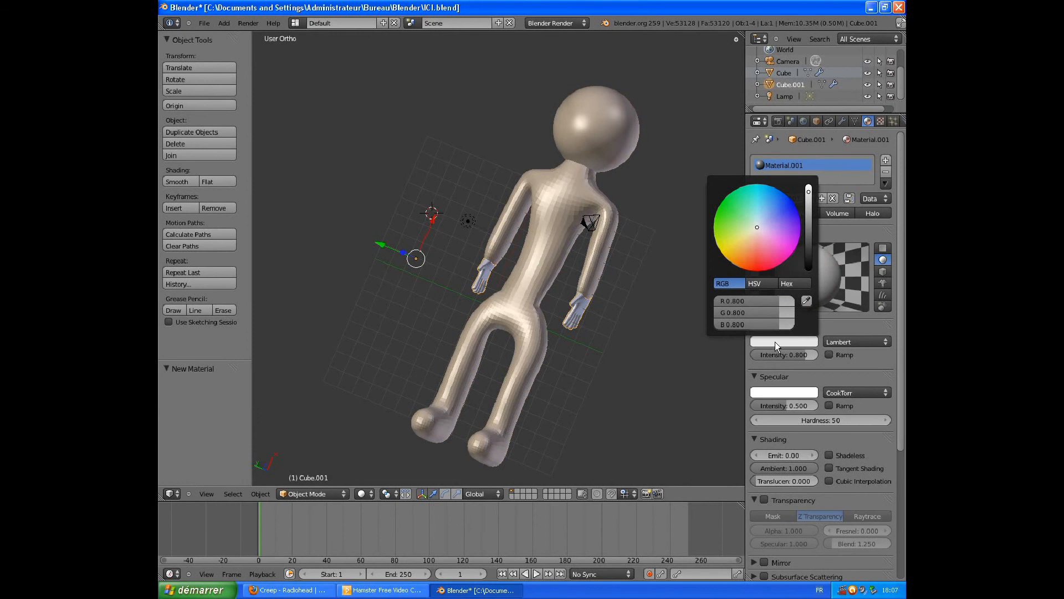
pyautogui.click(750, 237)
pyautogui.moveTo(749, 239)
pyautogui.mouseDown()
pyautogui.moveTo(740, 255)
pyautogui.moveTo(744, 245)
pyautogui.mouseUp()
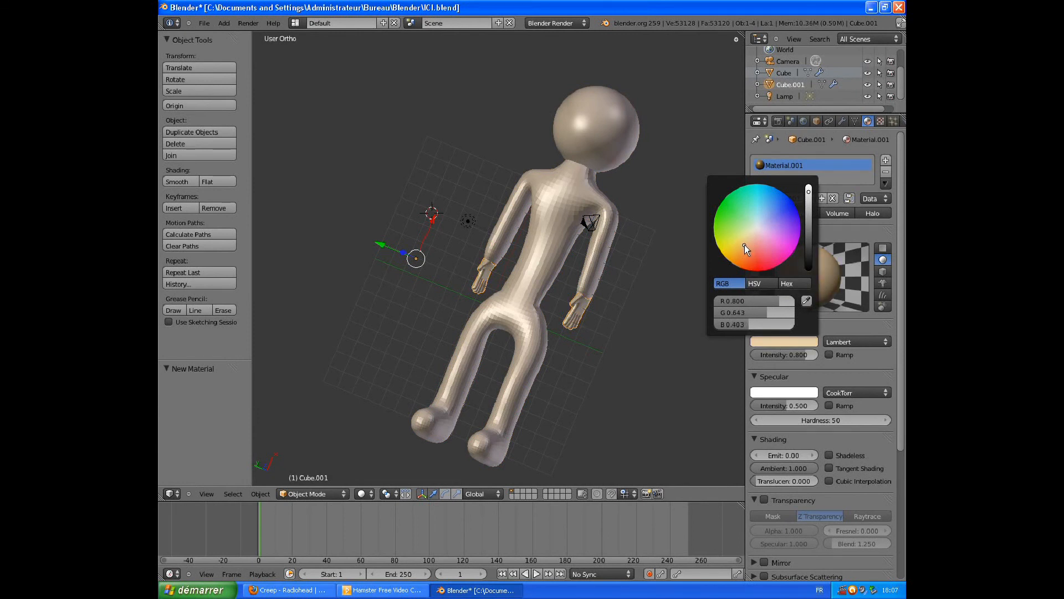
# Lighten the hands' diffuse colour slightly so it matches the body's skin tone.
pyautogui.moveTo(538, 302); pyautogui.dragTo(502, 295, button='middle')
pyautogui.scroll(5, 510, 275)
pyautogui.click(787, 343)
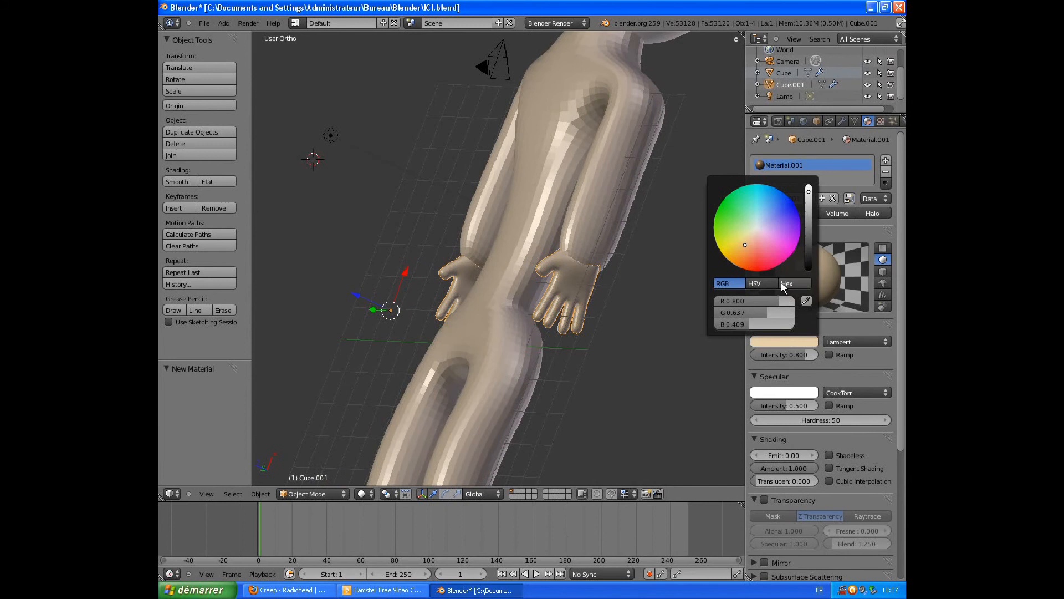
pyautogui.moveTo(745, 244); pyautogui.dragTo(747, 241)
# Inspect the coloured character in perspective, render a test image through the camera and return to the front view.
pyautogui.moveTo(673, 274); pyautogui.dragTo(700, 292, button='middle')
pyautogui.moveTo(564, 287); pyautogui.dragTo(536, 282, button='middle')
pyautogui.press('KP_5')
pyautogui.scroll(-4, 536, 287)
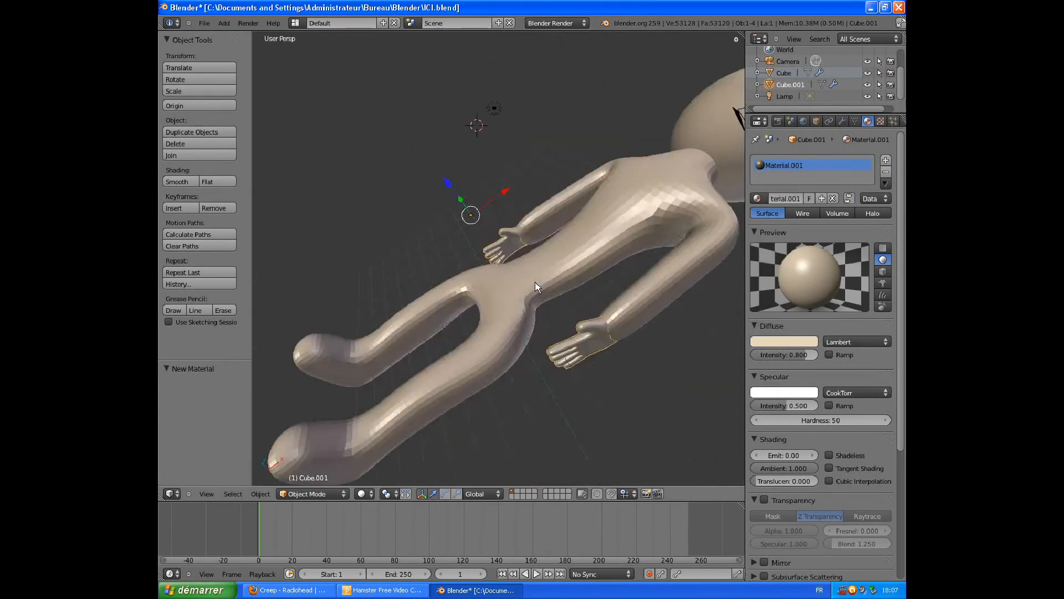
pyautogui.press('KP_0')
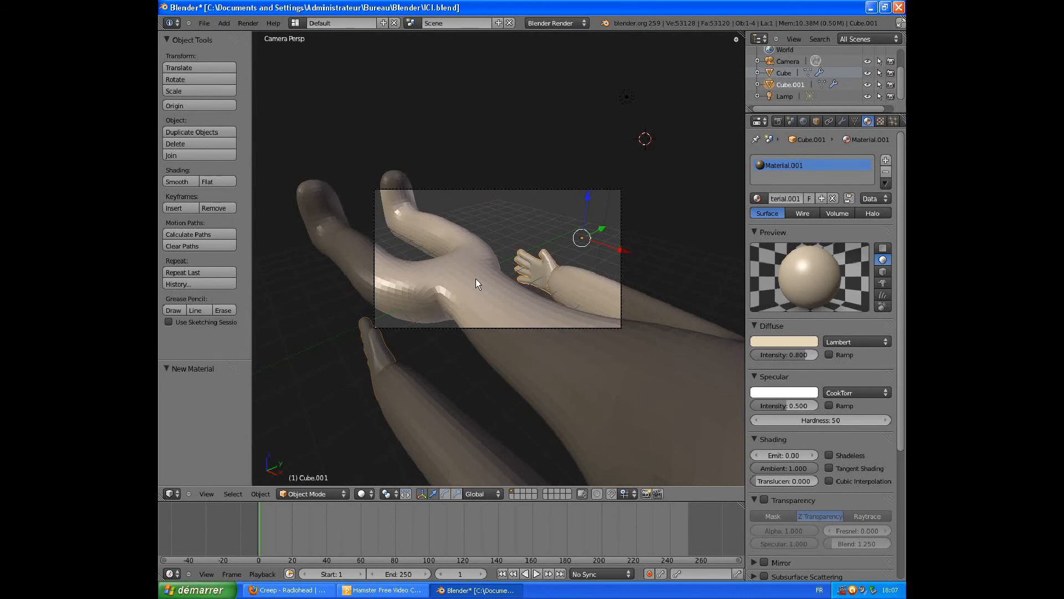
pyautogui.press('F12')
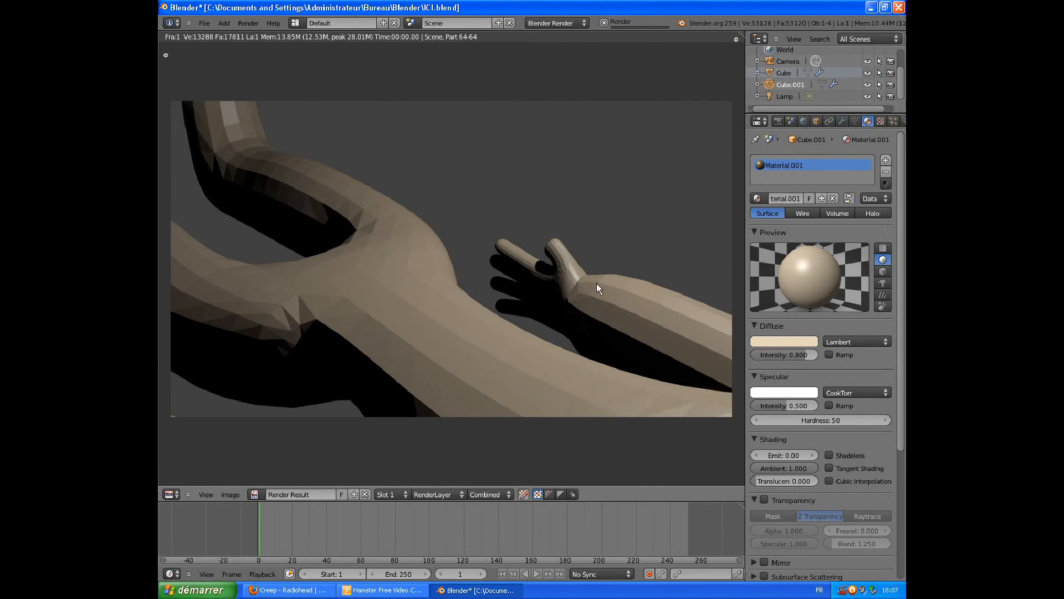
pyautogui.press('Escape')
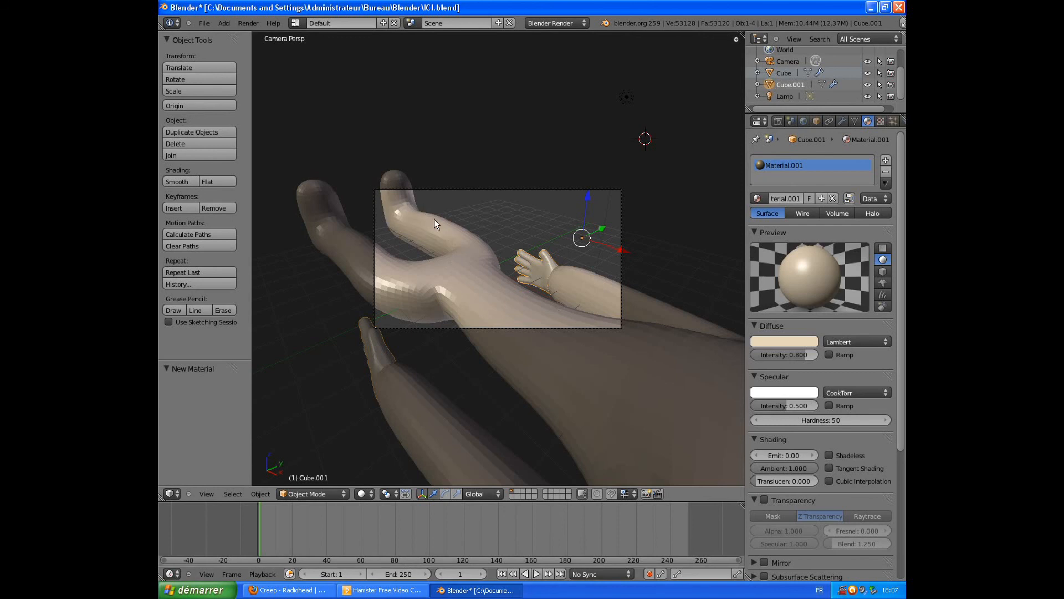
pyautogui.press('KP_1')
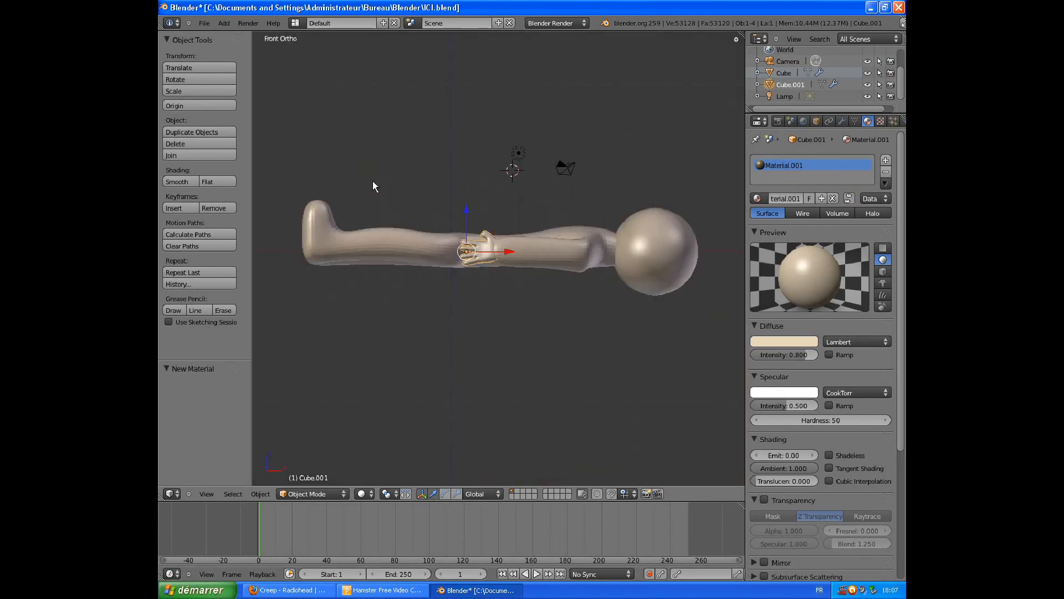